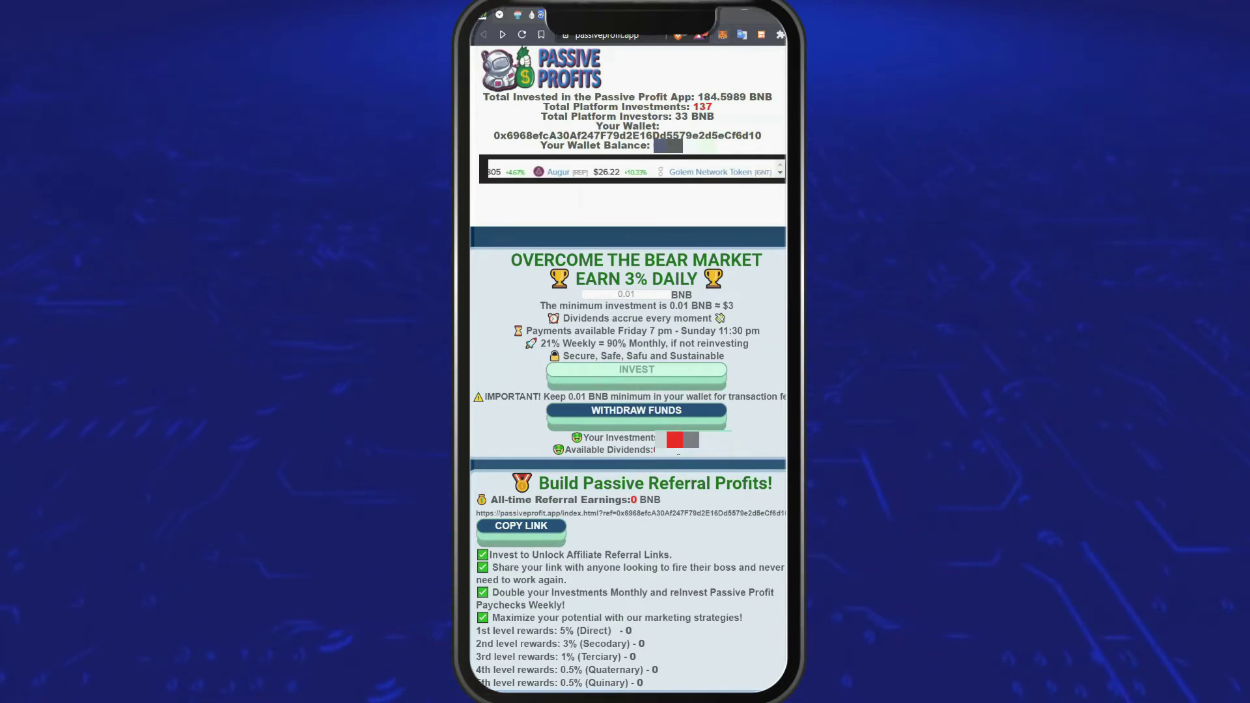
# Step: Withdraw the available Passive Profits dividends with WITHDRAW FUNDS
pyautogui.doubleClick(700, 459)
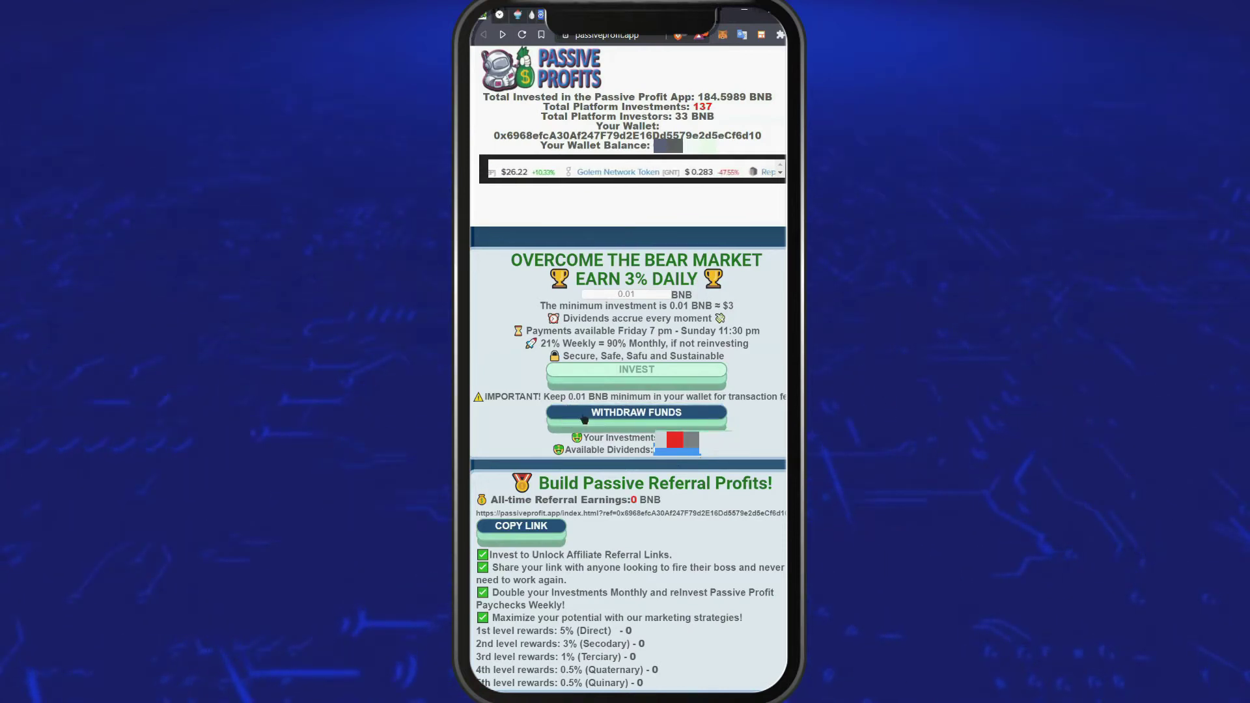
pyautogui.click(604, 419)
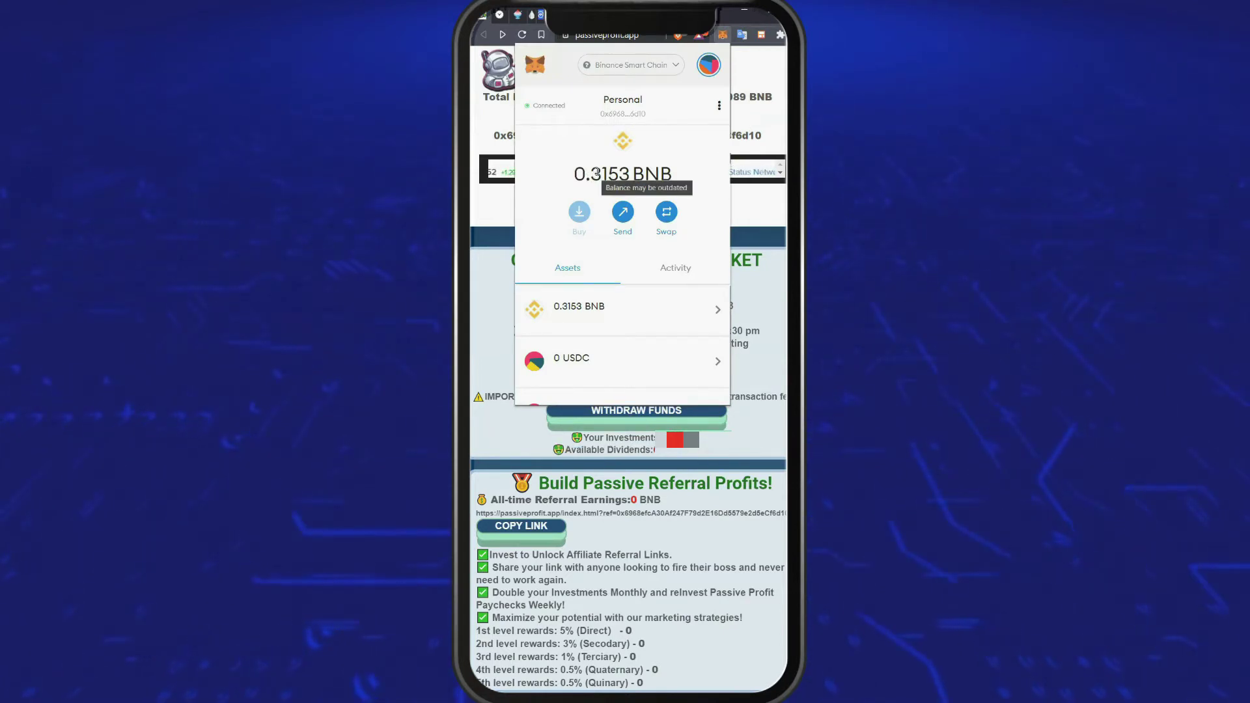
pyautogui.moveTo(594, 173); pyautogui.dragTo(618, 181)
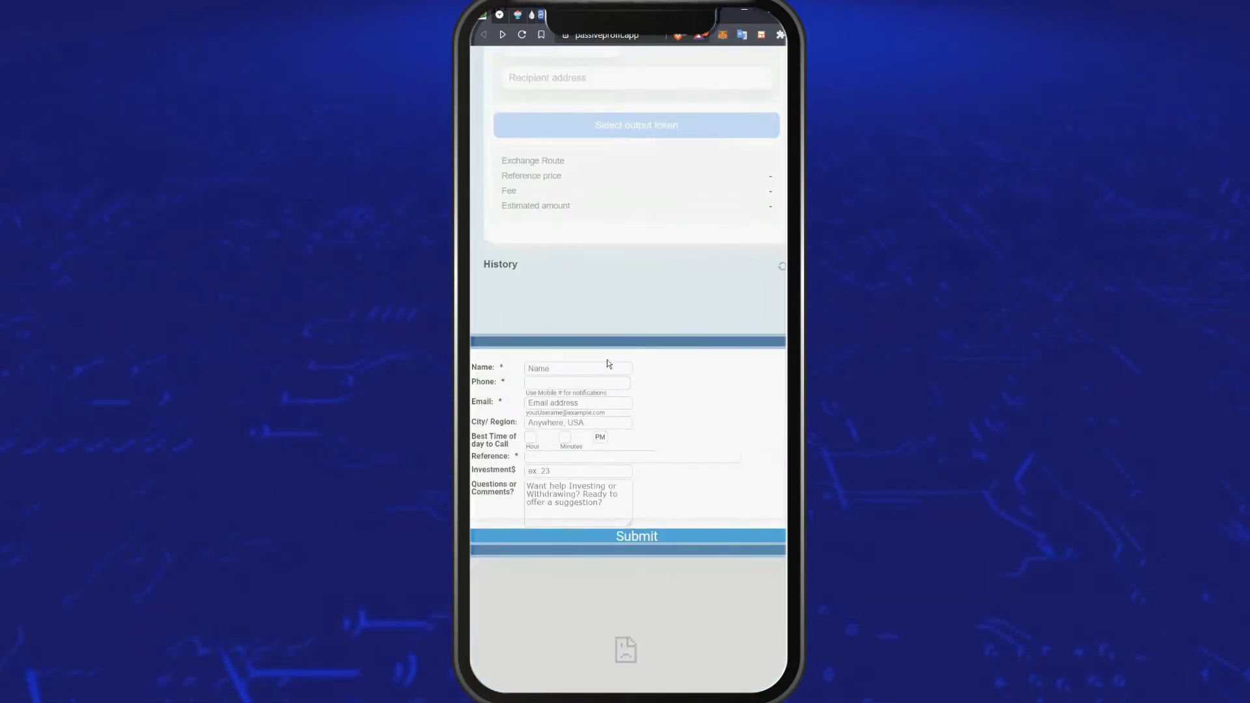
pyautogui.scroll(-3, 607, 359)
pyautogui.scroll(20, 629, 457)
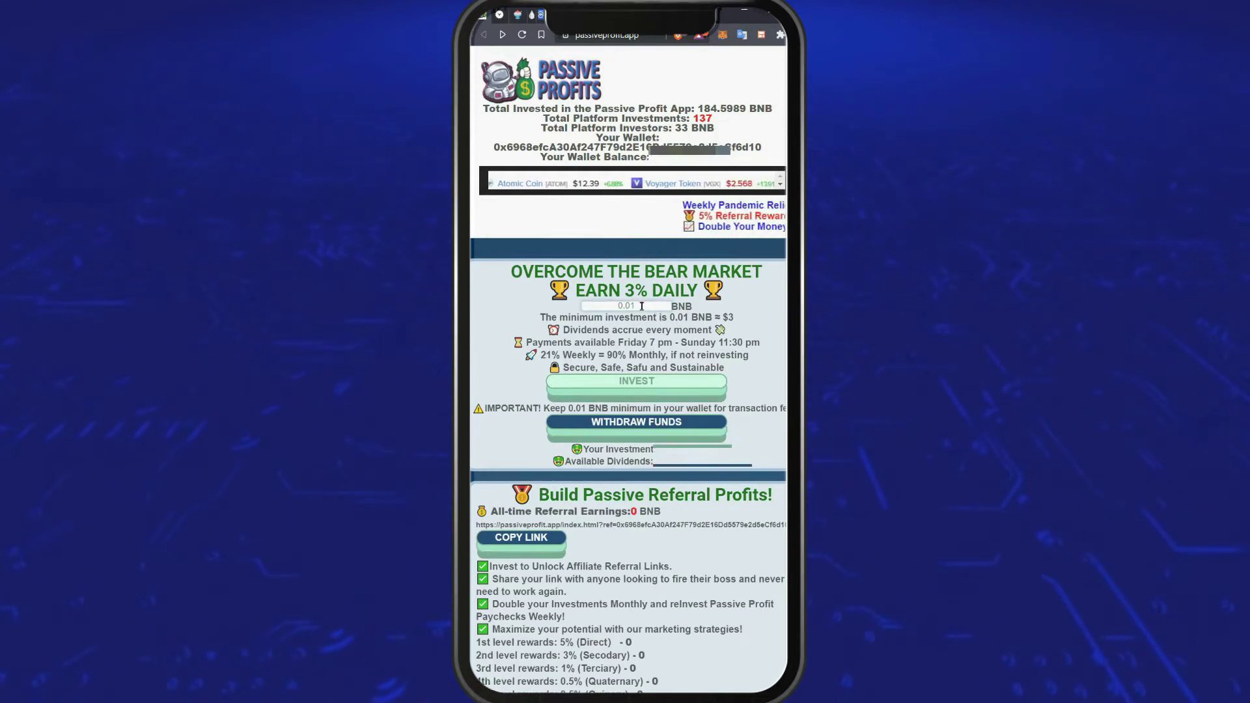
# Step: Invest 0.16 BNB in Passive Profits, then bring up the browser extensions list
pyautogui.click(641, 306)
pyautogui.write('.16')
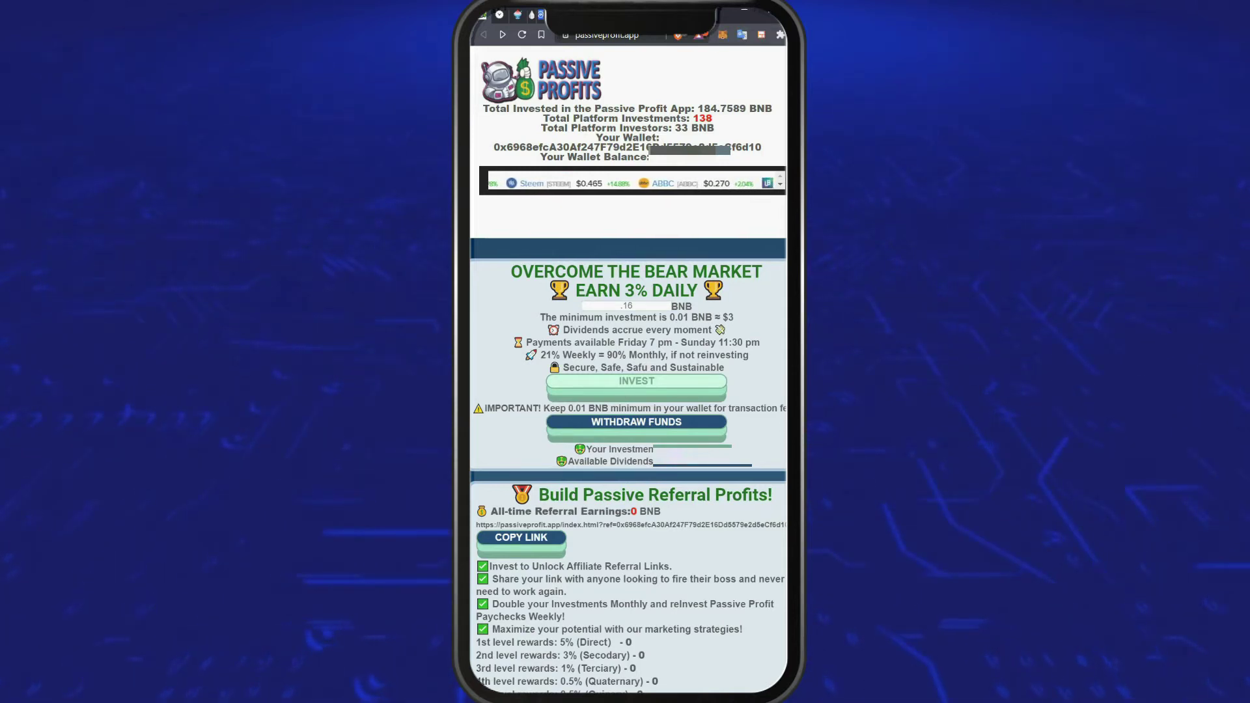
pyautogui.click(779, 38)
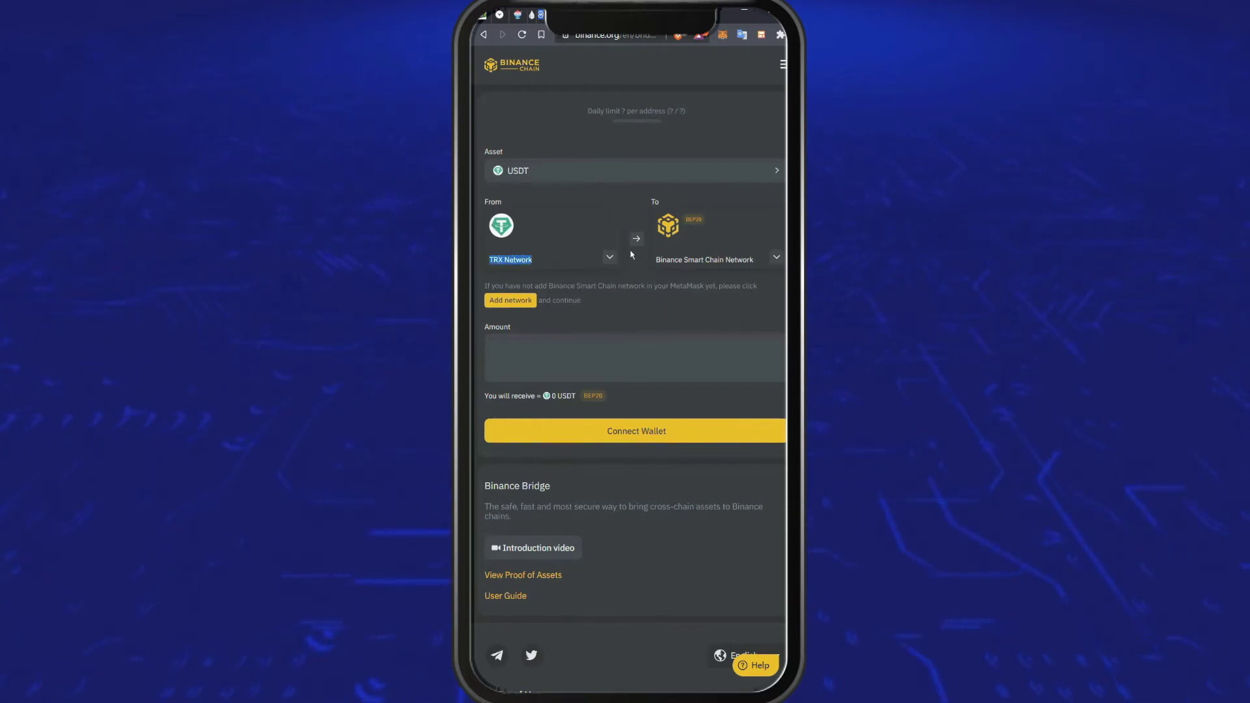
# Step: Pick Ethereum Network as source, then reverse the USDT route to Binance Smart Chain → Ethereum
pyautogui.click(610, 257)
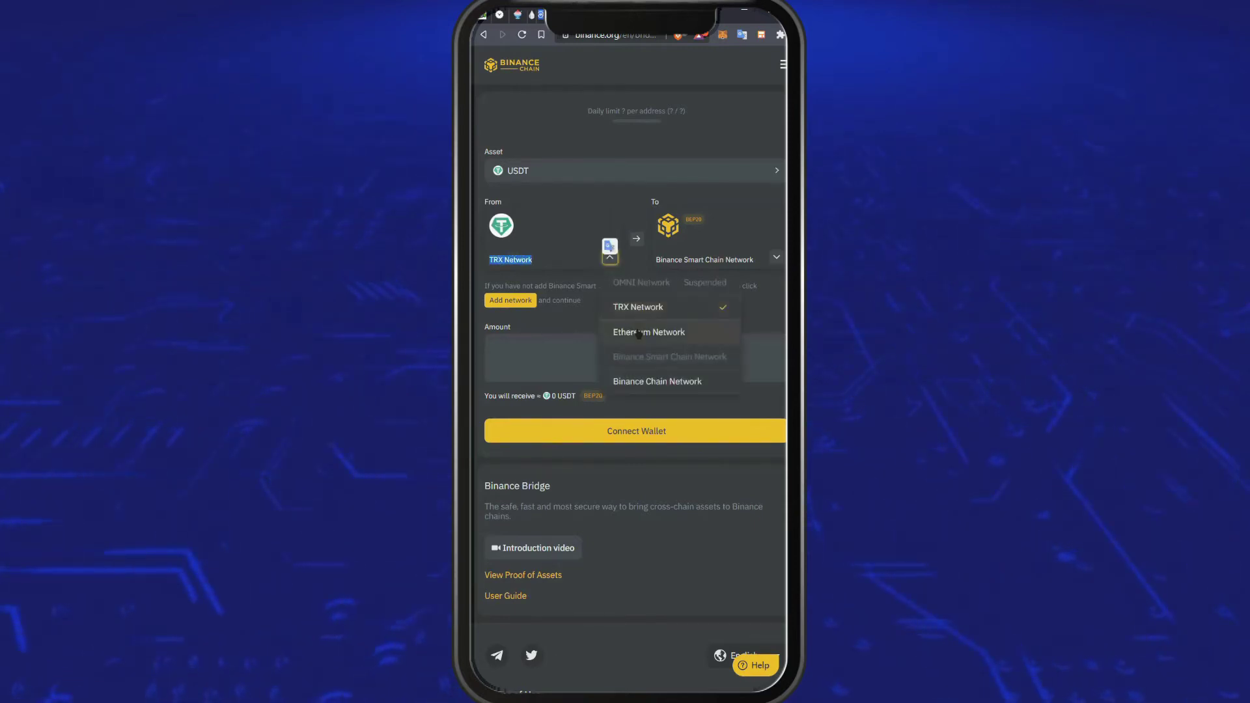
pyautogui.click(639, 332)
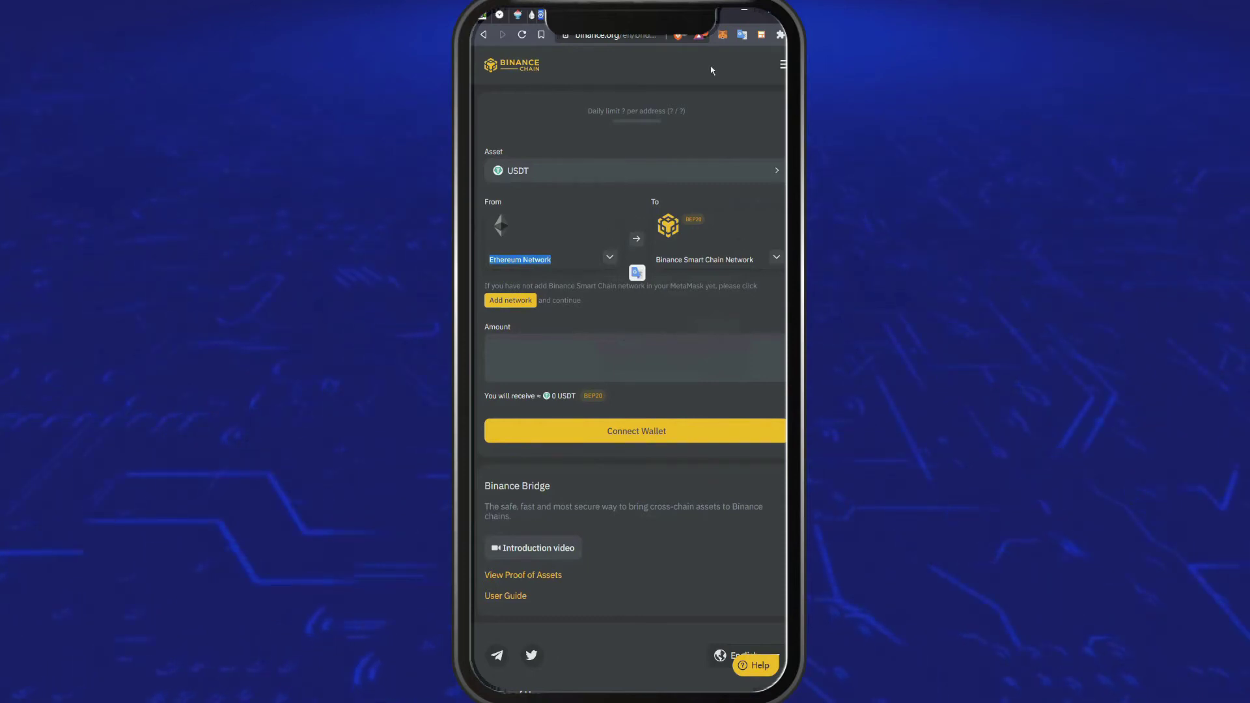
pyautogui.click(636, 241)
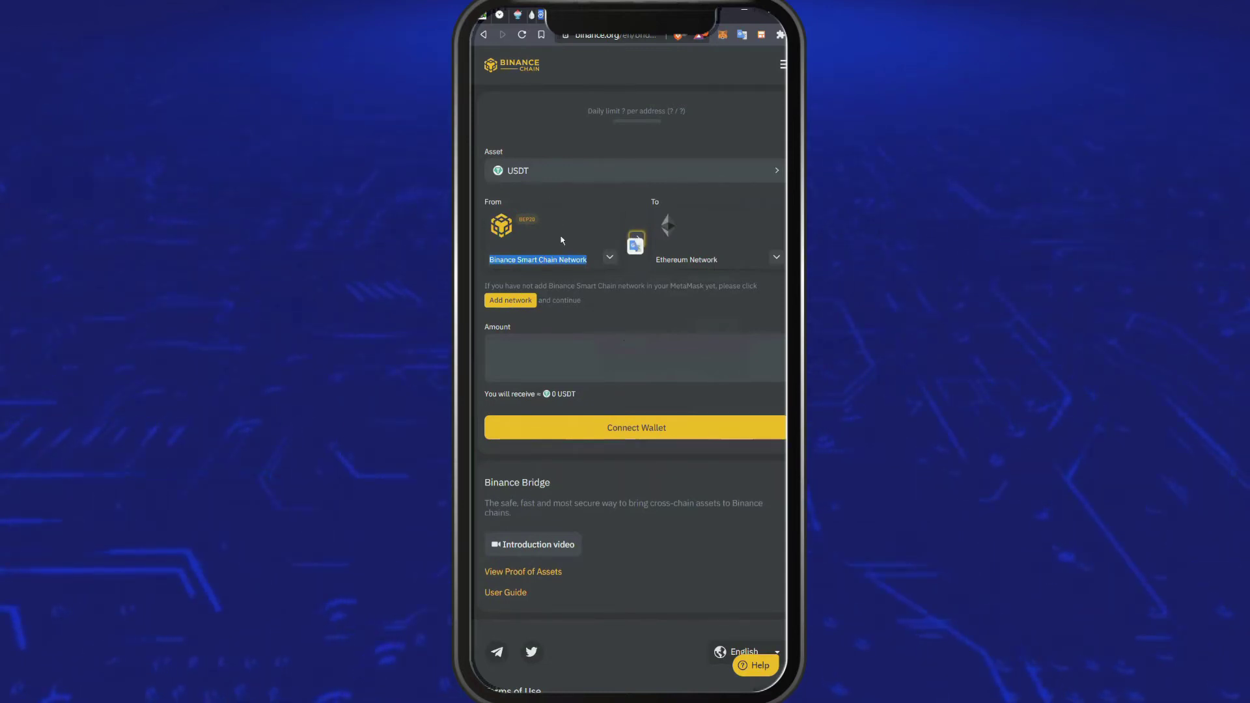
pyautogui.click(540, 254)
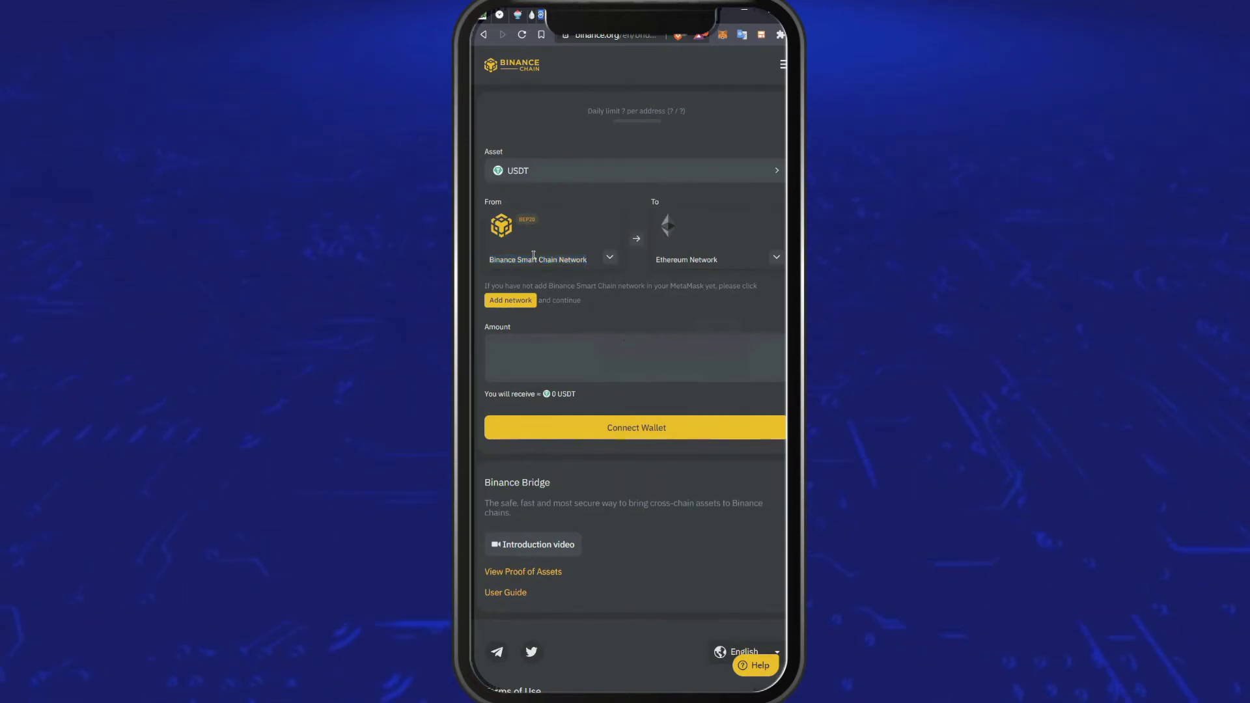
# Step: Connect the MetaMask wallet to Binance Bridge
pyautogui.click(650, 433)
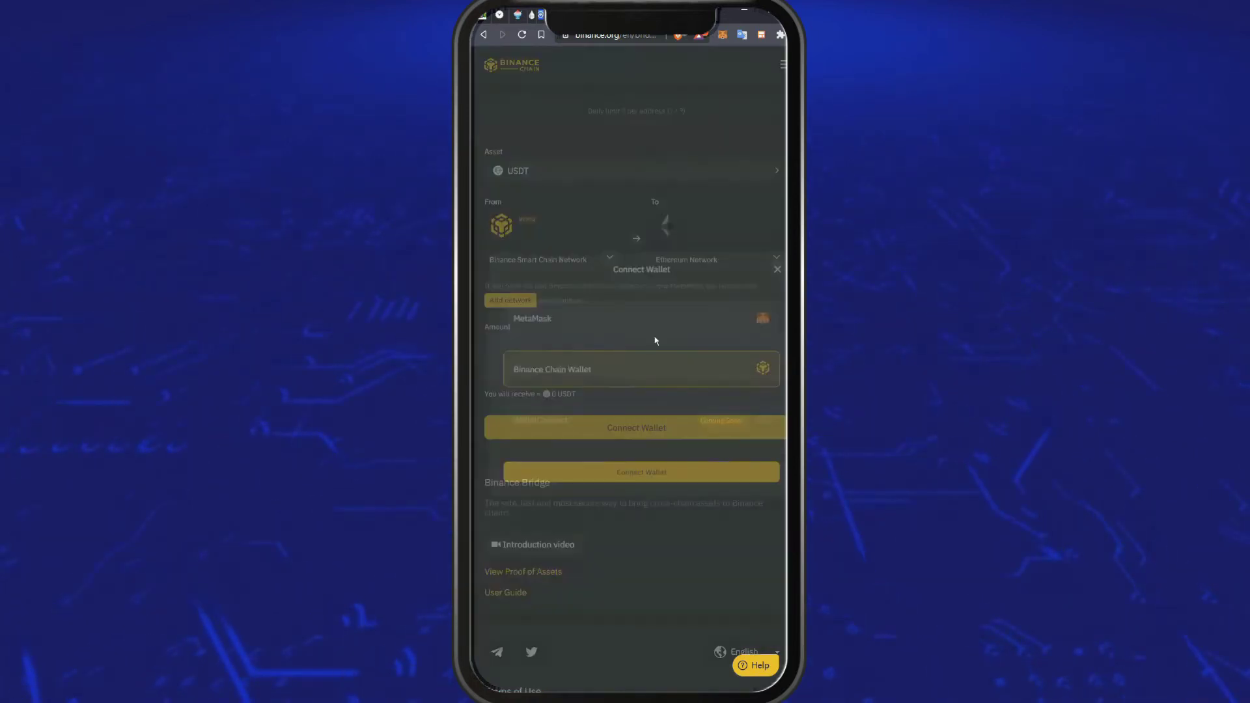
pyautogui.click(592, 324)
pyautogui.click(611, 477)
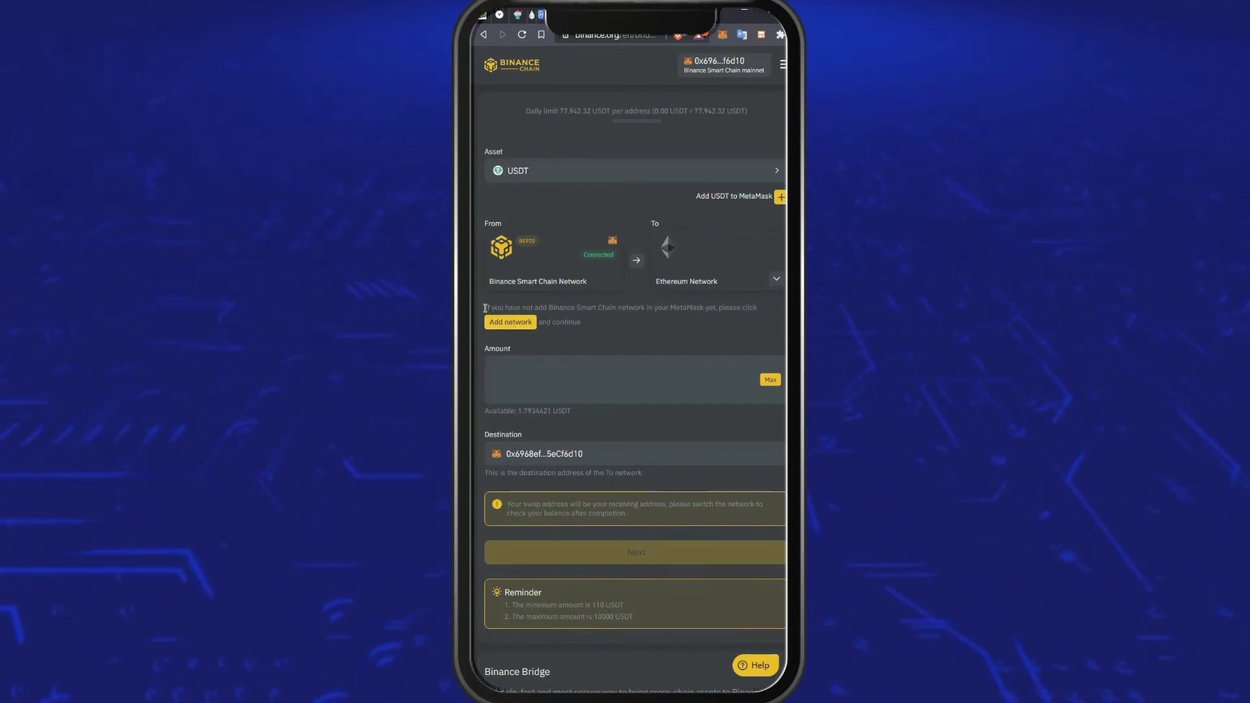
# Step: Add the Binance Smart Chain network to MetaMask
pyautogui.moveTo(486, 311); pyautogui.dragTo(584, 326)
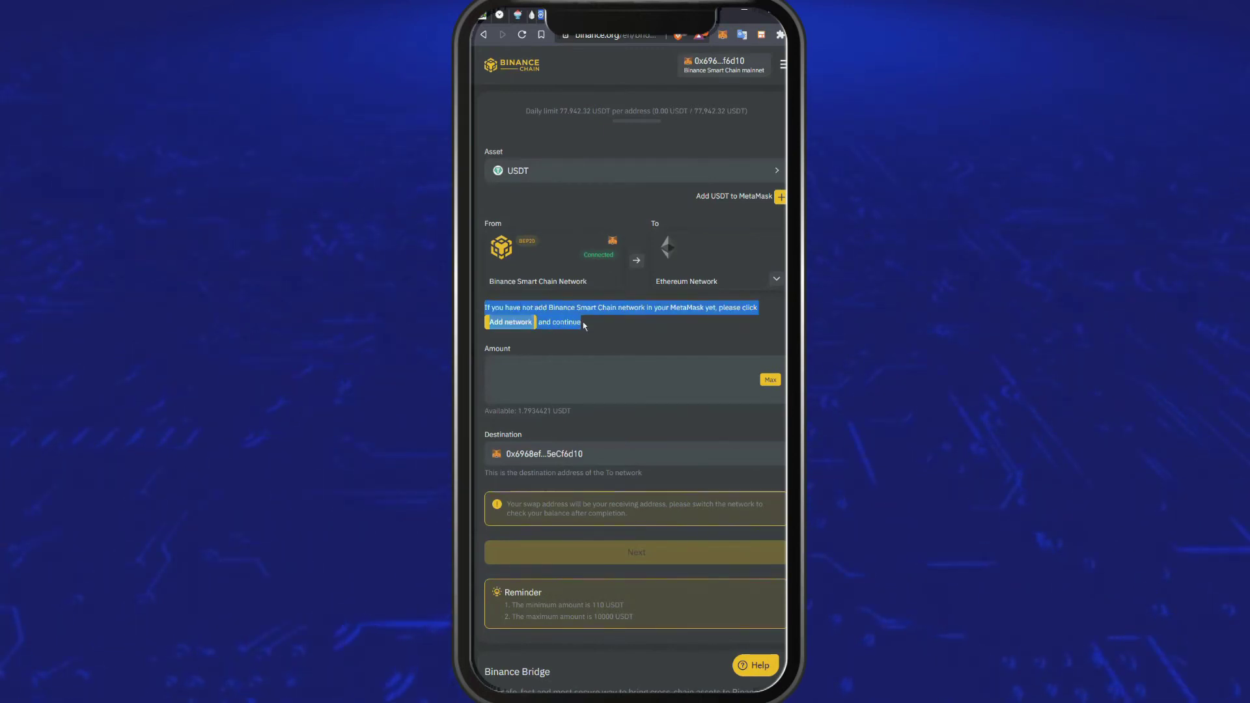
pyautogui.doubleClick(561, 321)
pyautogui.click(569, 321)
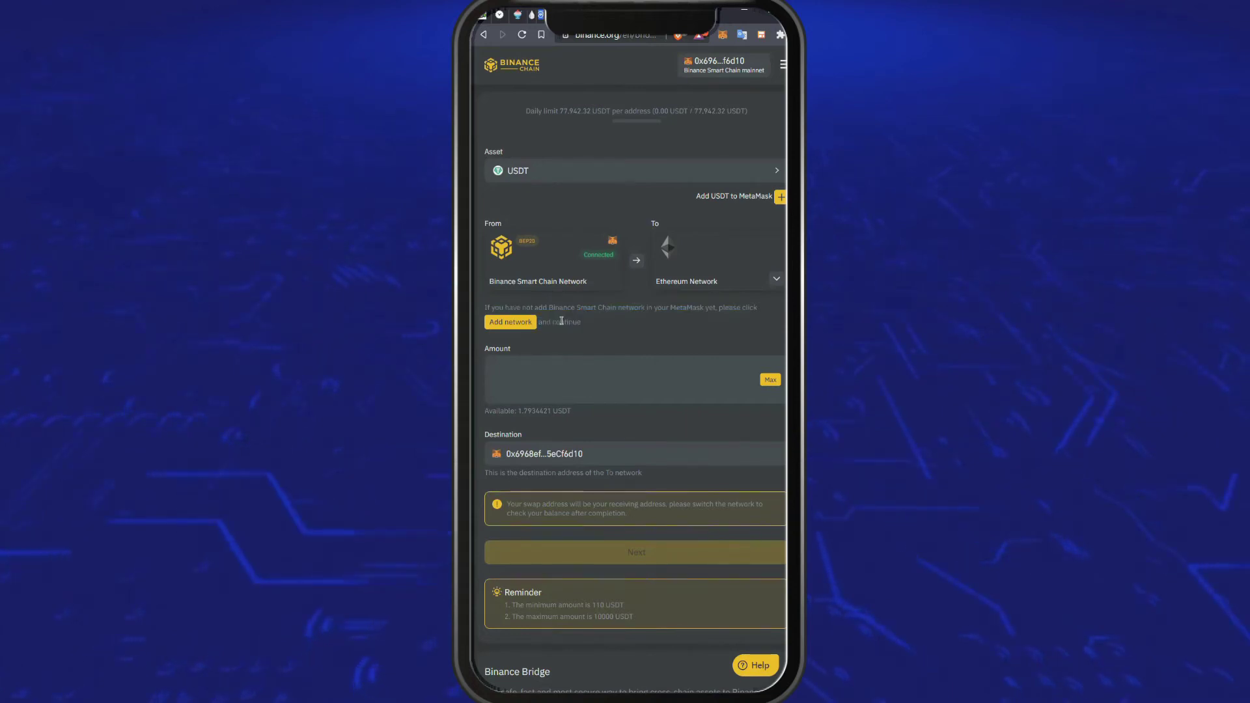
pyautogui.doubleClick(568, 322)
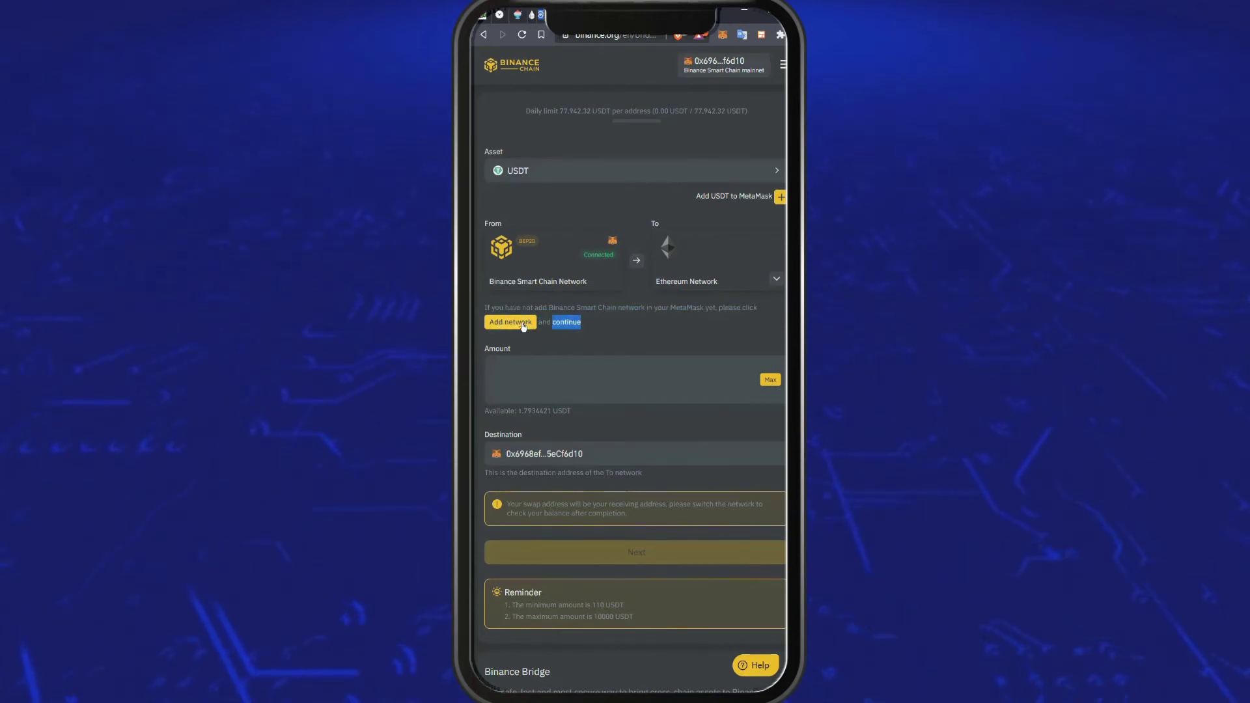
pyautogui.click(559, 319)
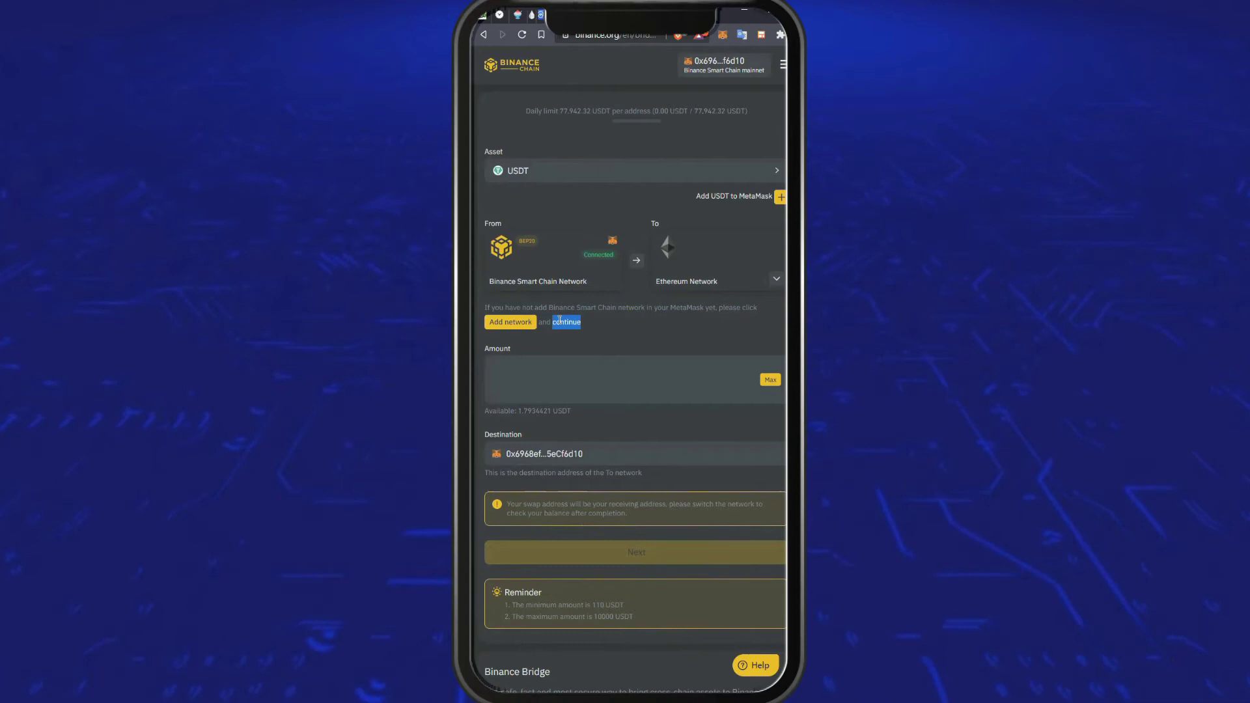
pyautogui.click(498, 326)
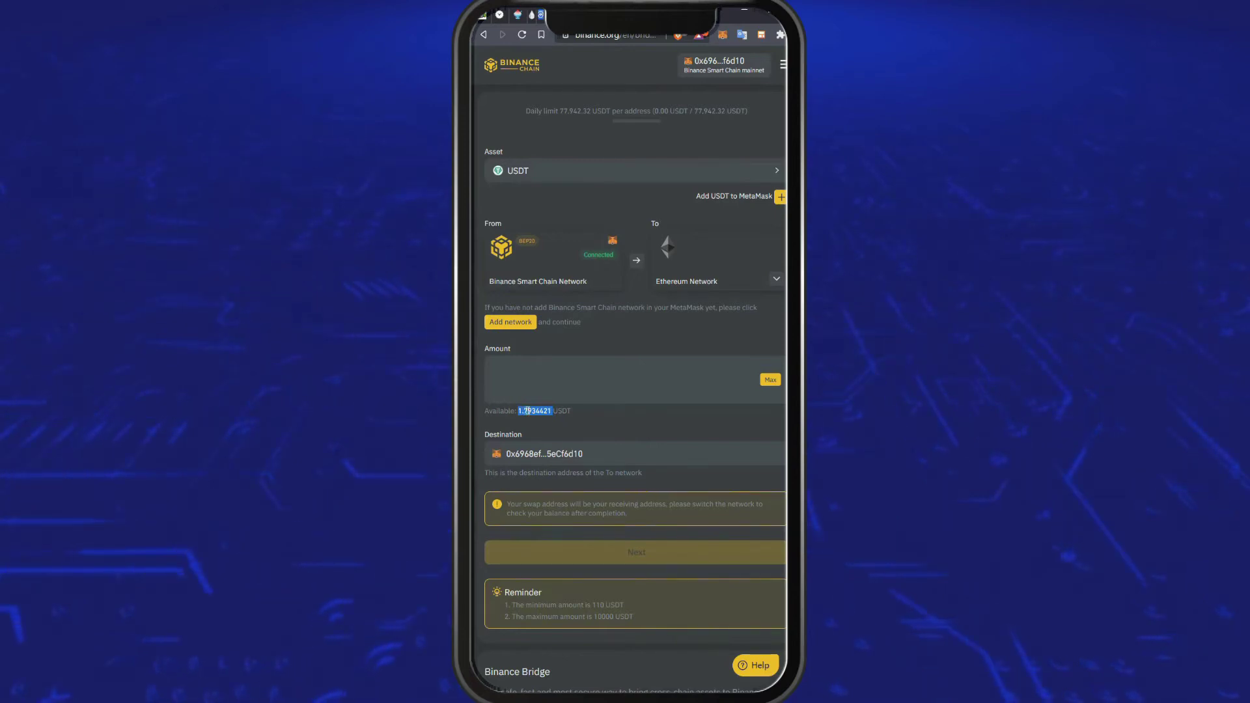
# Step: Fill the amount with the full 1.7934421 USDT and note the 110.00 USDT minimum warning
pyautogui.click(769, 380)
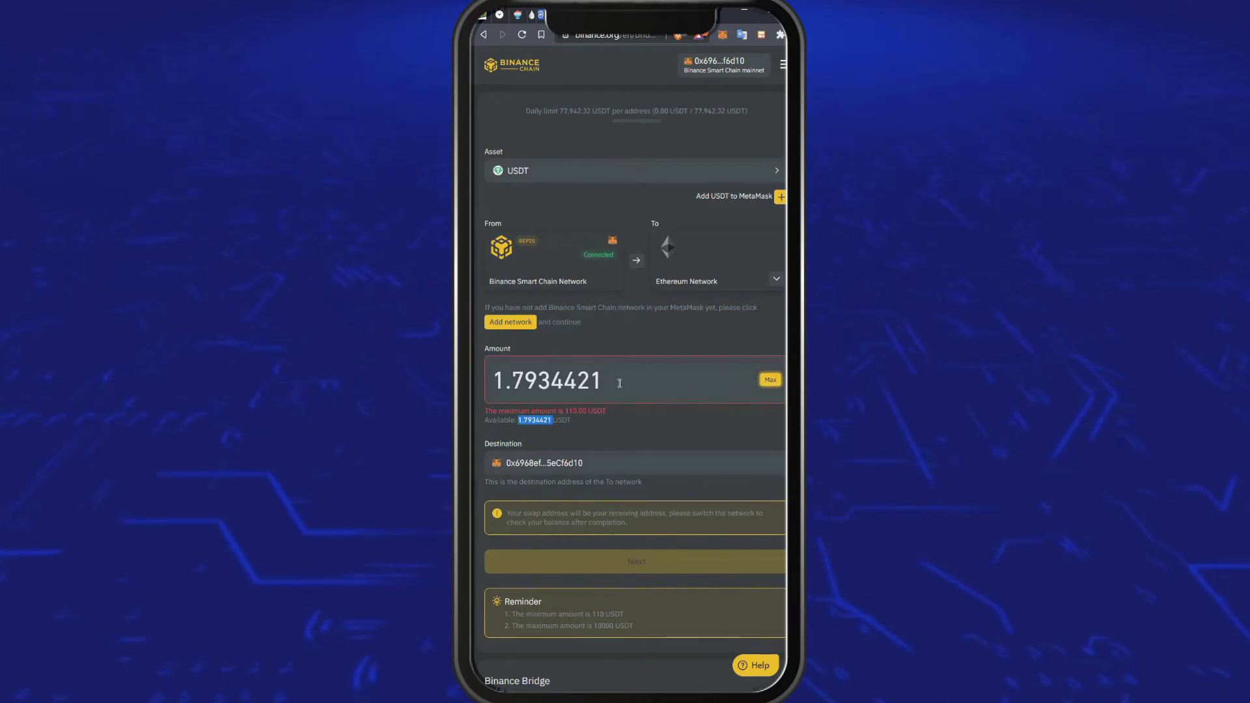
pyautogui.doubleClick(567, 410)
pyautogui.moveTo(596, 409); pyautogui.dragTo(598, 410)
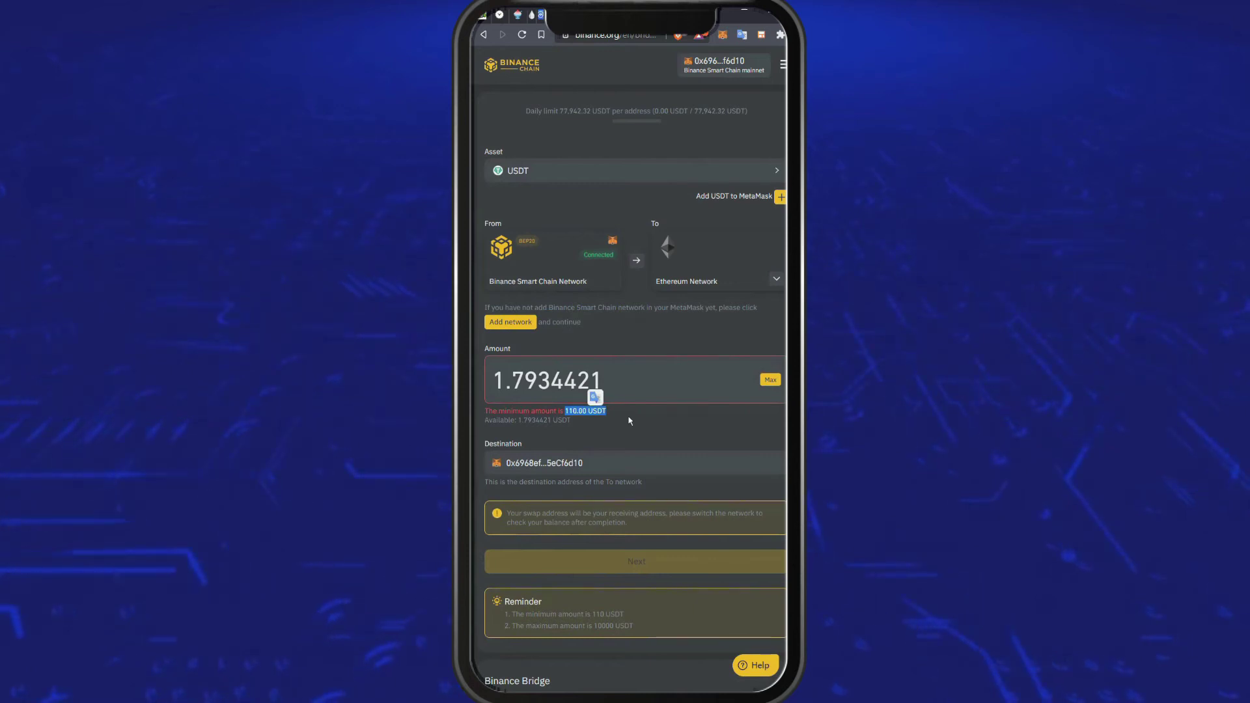
# Step: Search the asset list for usdc and select USDC, which shows 0 available
pyautogui.click(580, 172)
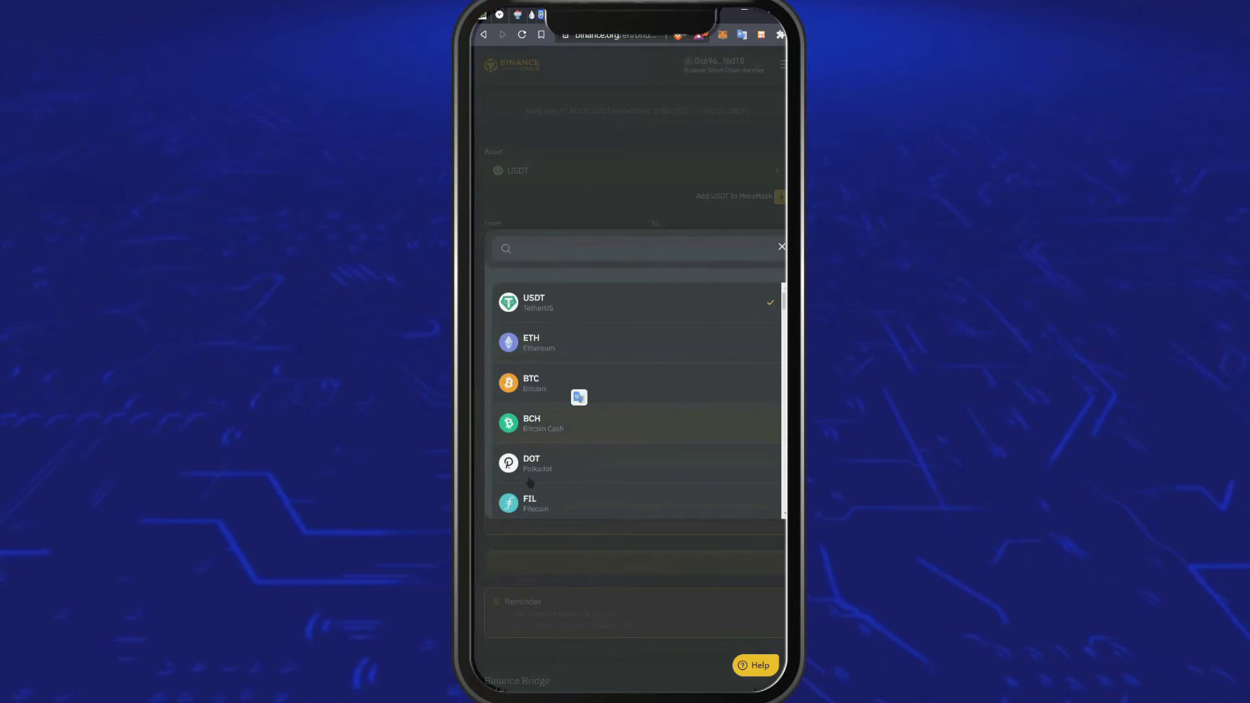
pyautogui.scroll(-8, 539, 441)
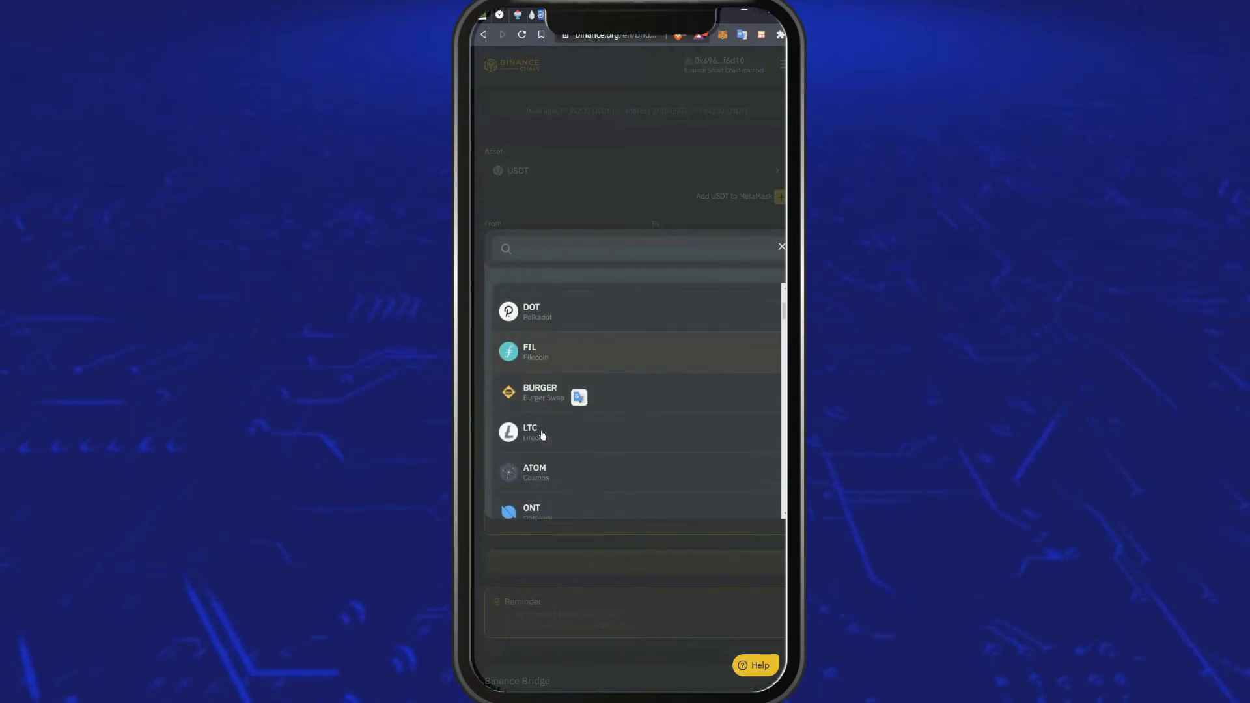
pyautogui.scroll(-8, 551, 393)
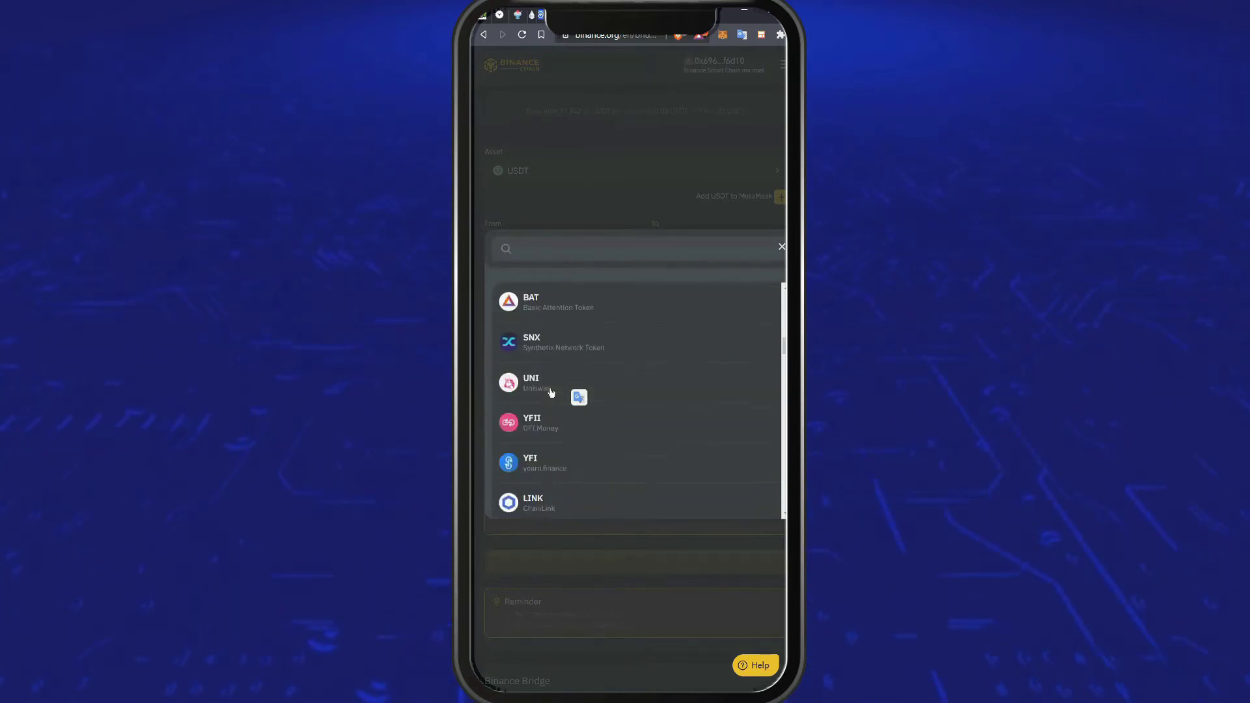
pyautogui.scroll(-8, 551, 392)
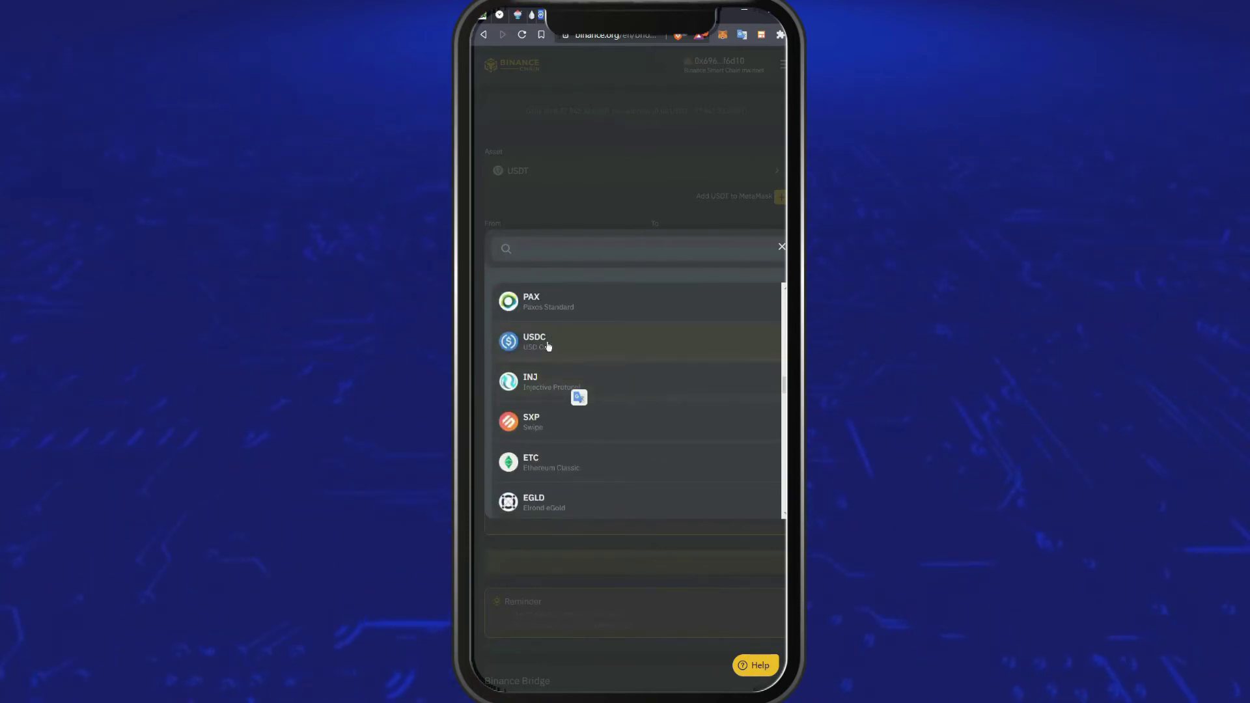
pyautogui.click(602, 244)
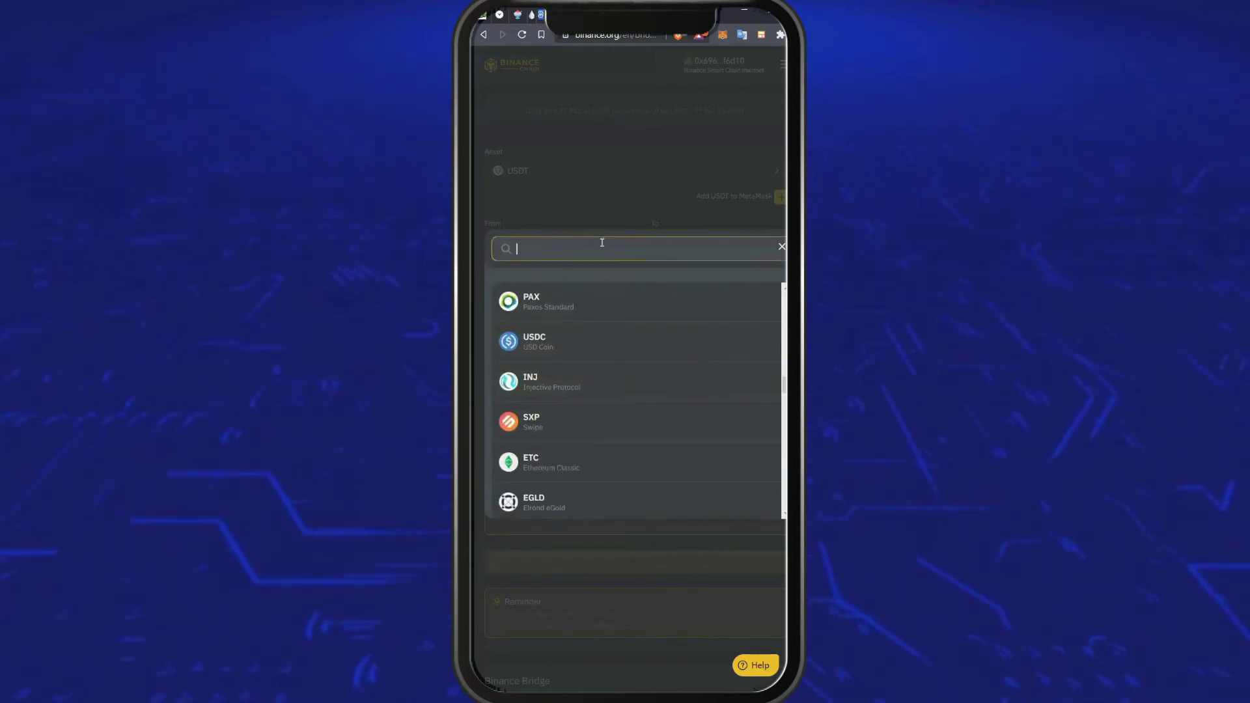
pyautogui.write('usd')
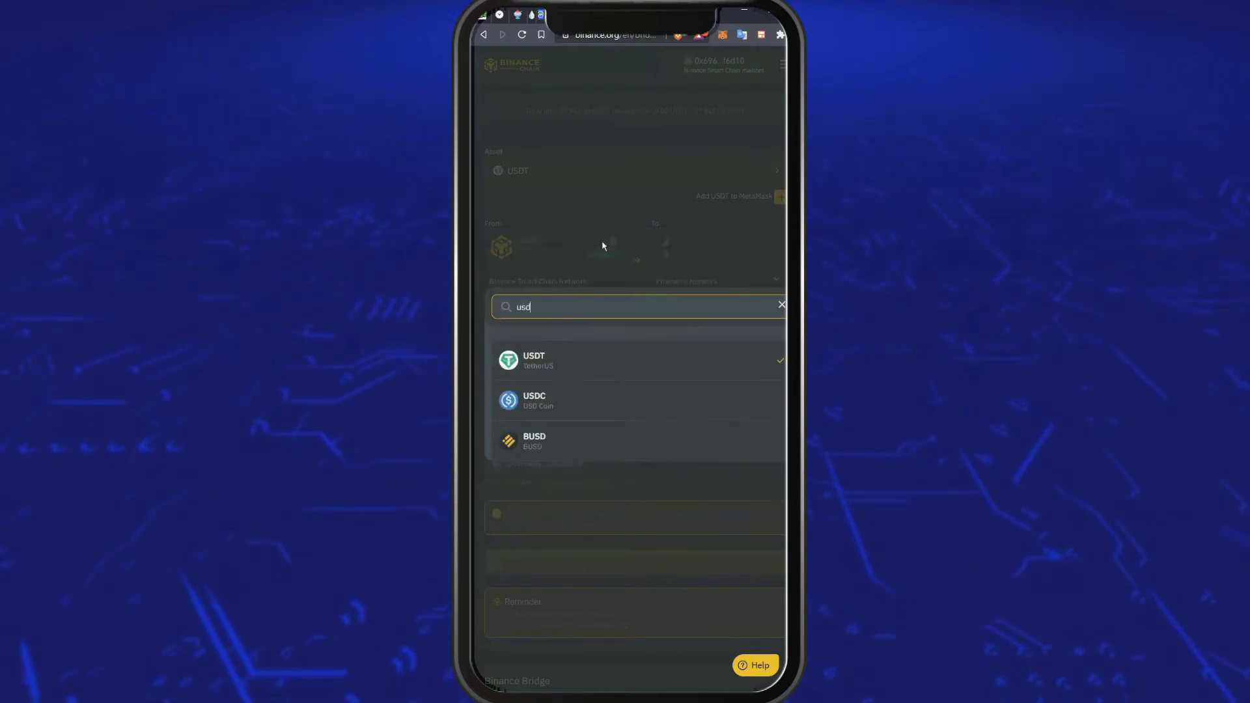
pyautogui.write('c')
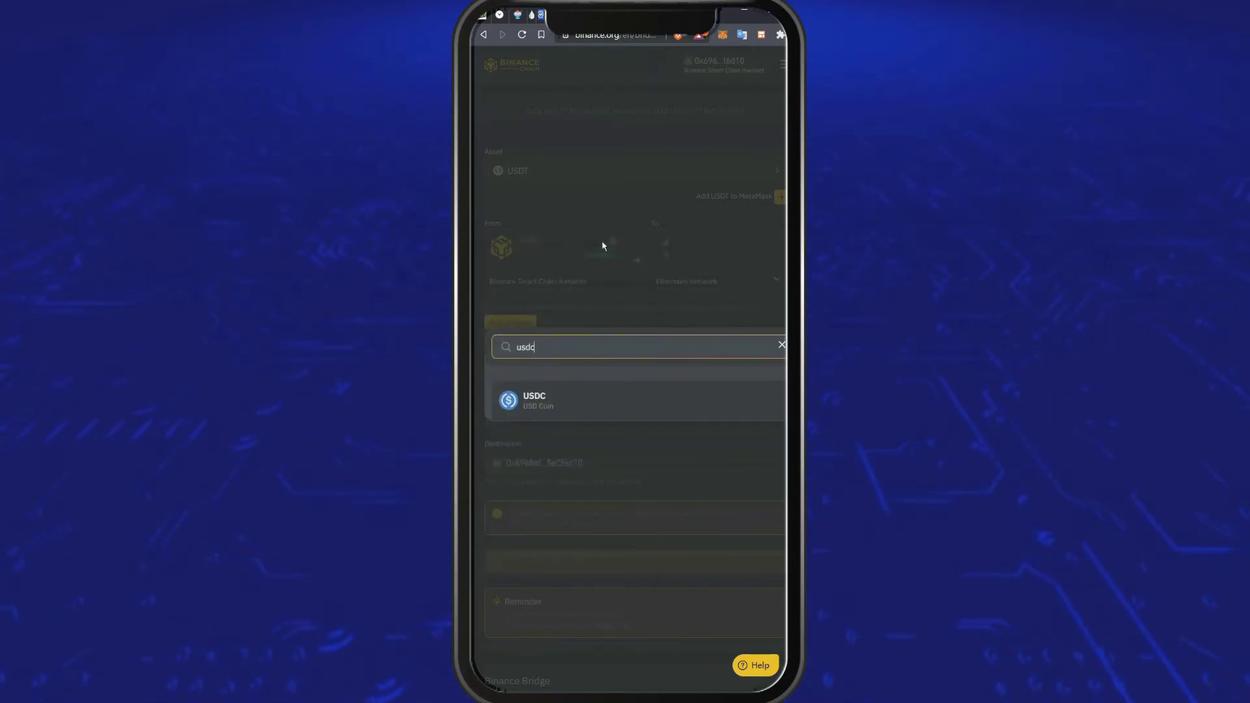
pyautogui.click(555, 404)
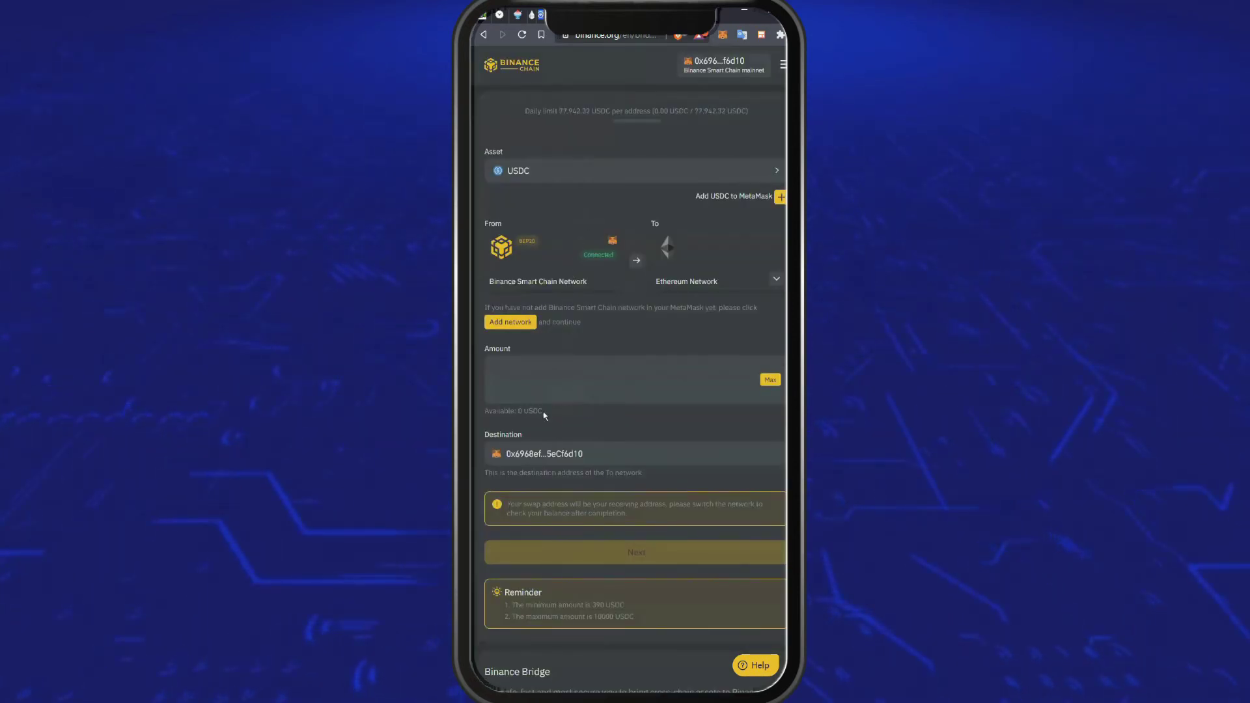
pyautogui.doubleClick(492, 411)
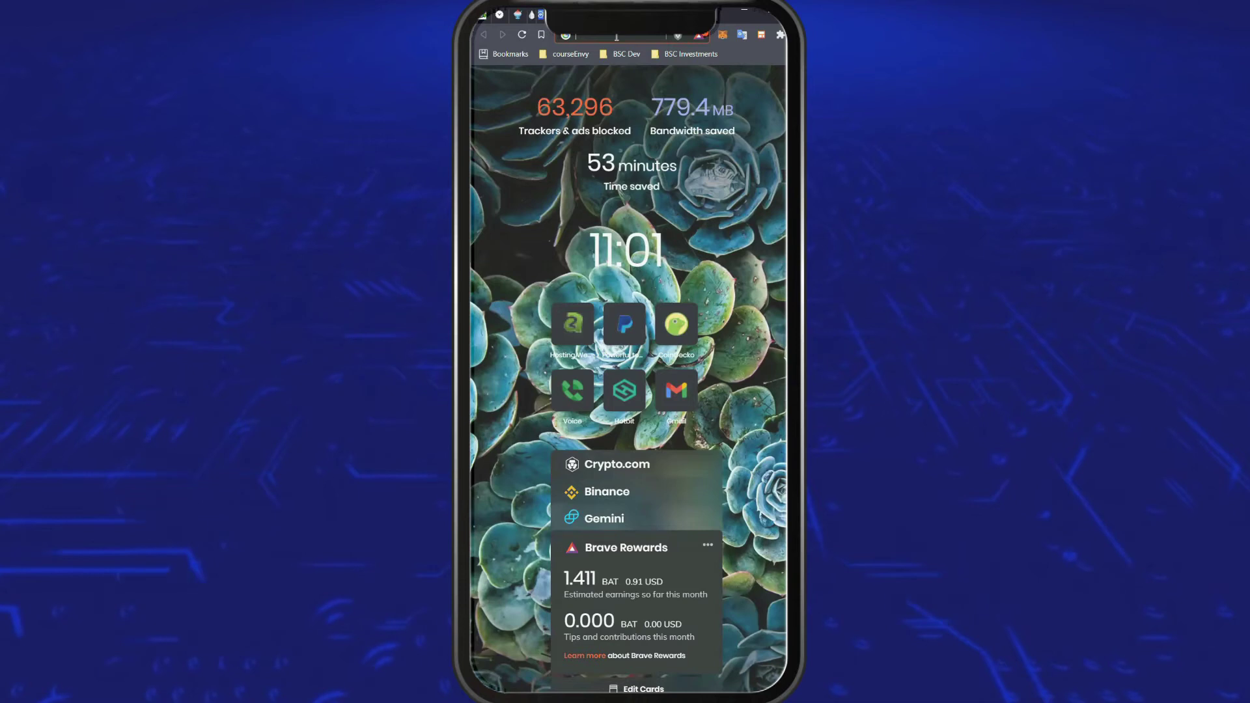
# Step: Load apeswap.finance in the new Brave tab
pyautogui.click(616, 37)
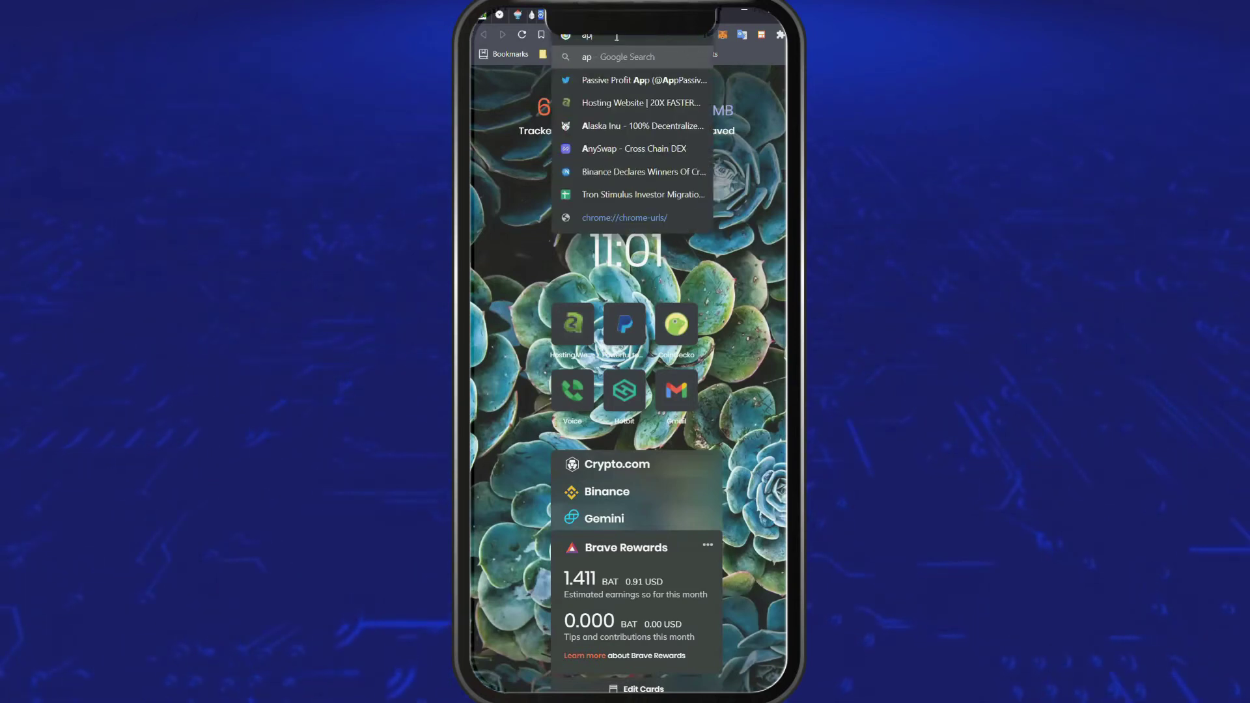
pyautogui.write('apeswap.f')
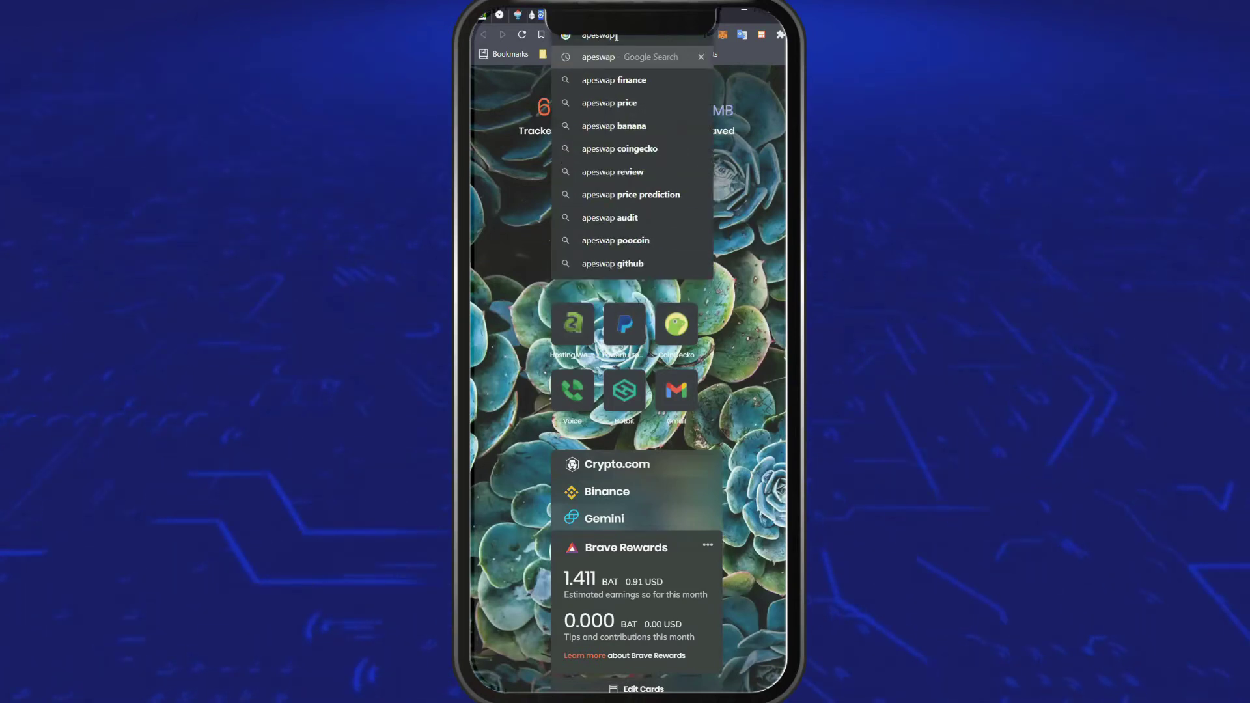
pyautogui.write('inance')
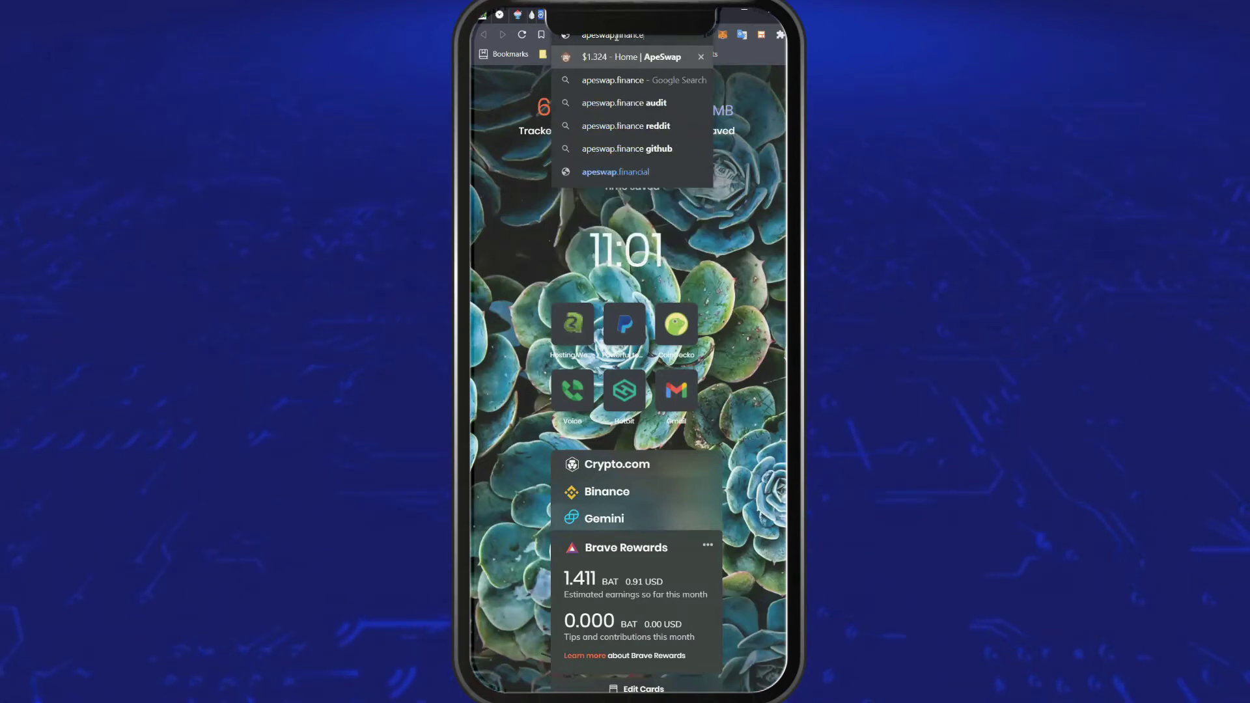
pyautogui.press('Return')
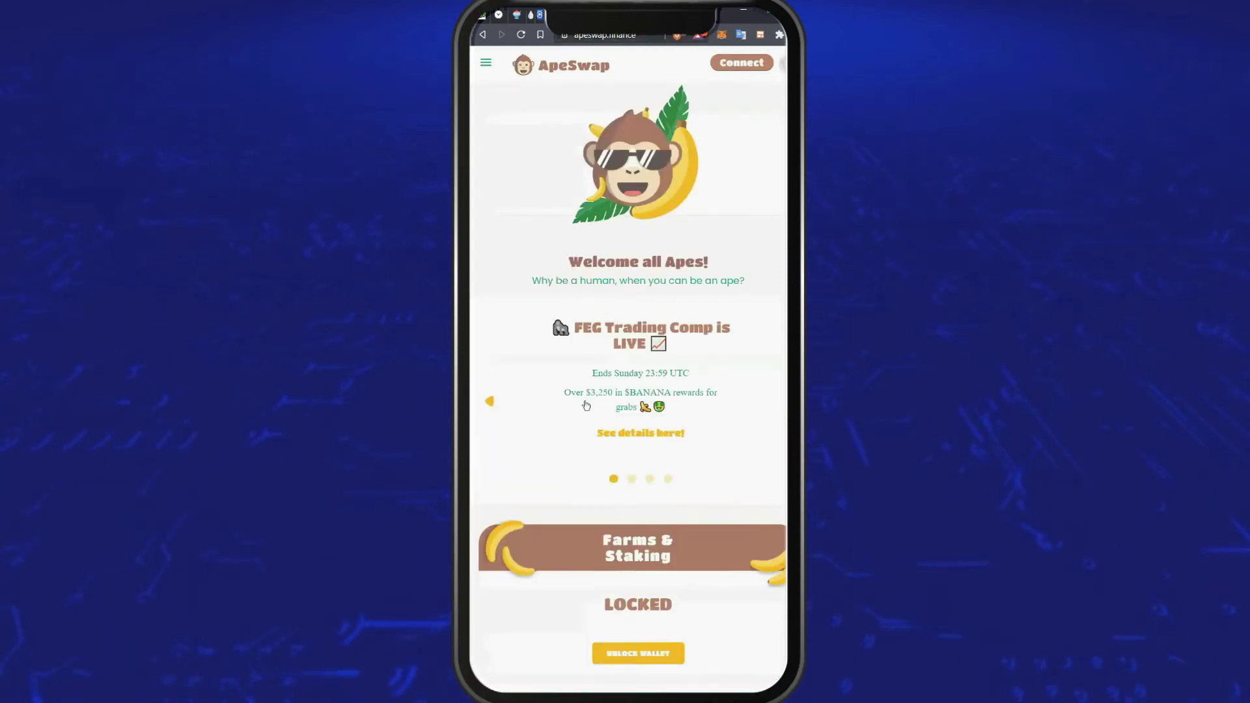
# Step: Go to ApeSwap's Exchange page through the Trade menu
pyautogui.click(486, 66)
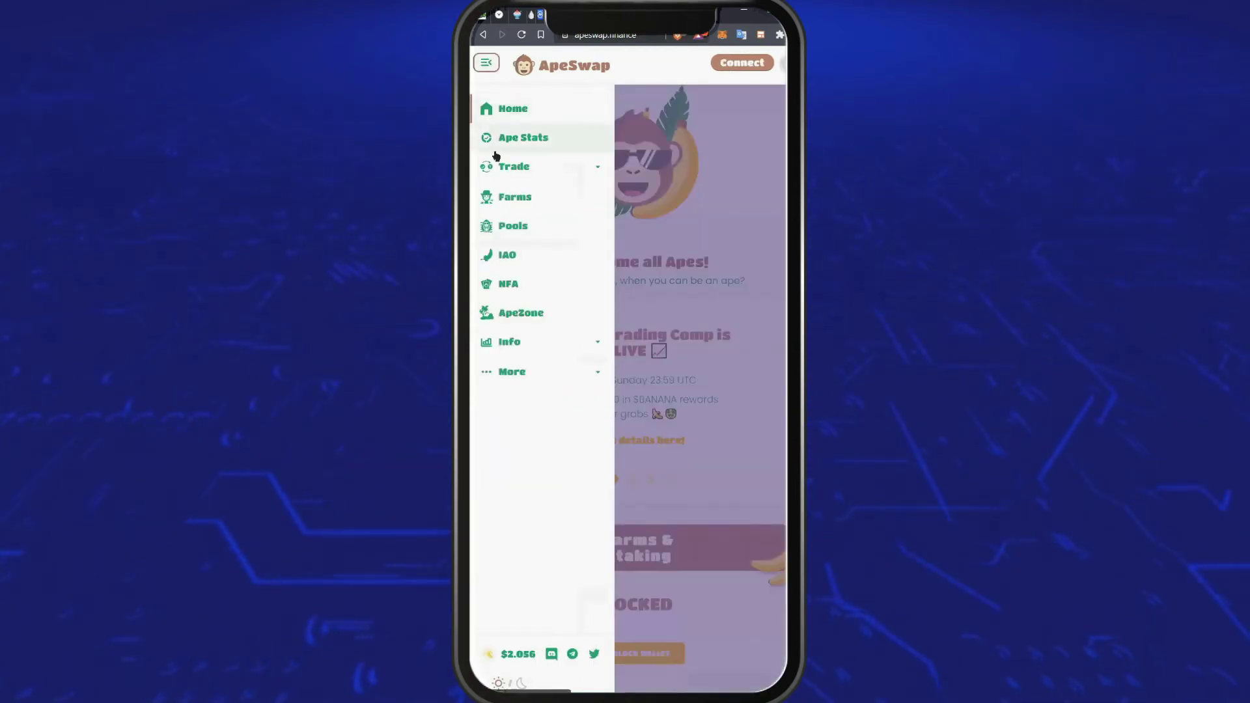
pyautogui.click(518, 171)
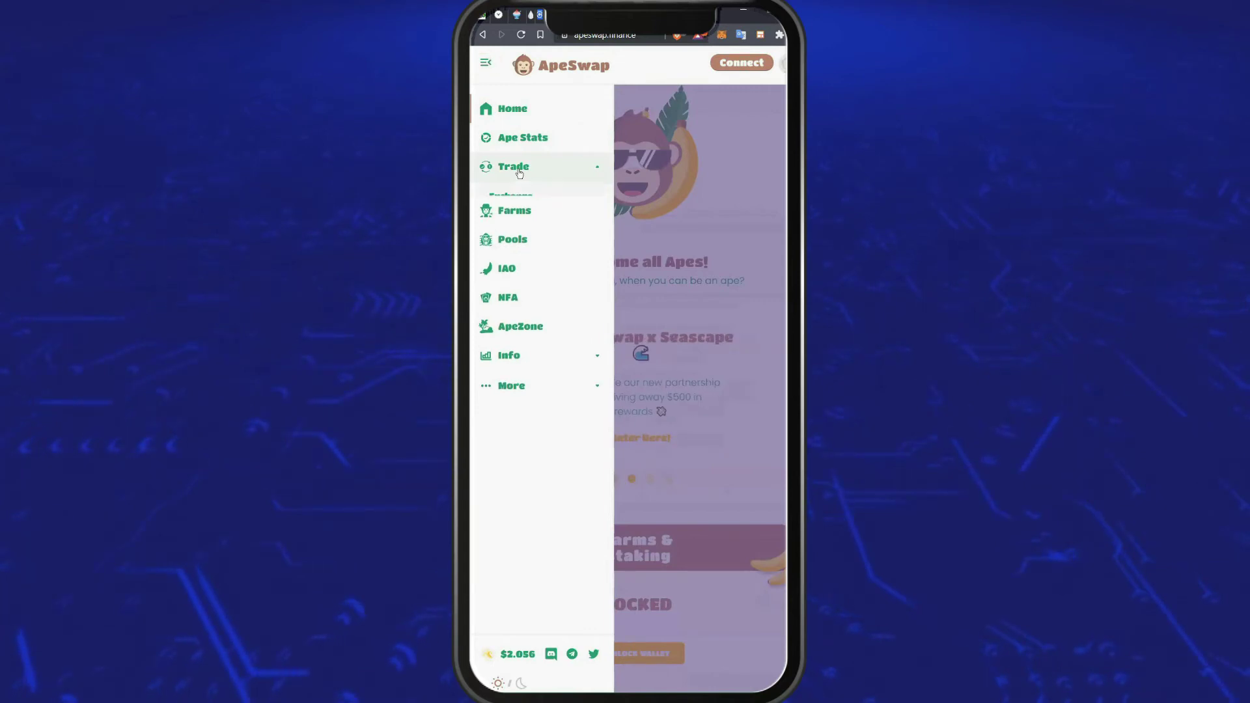
pyautogui.click(531, 196)
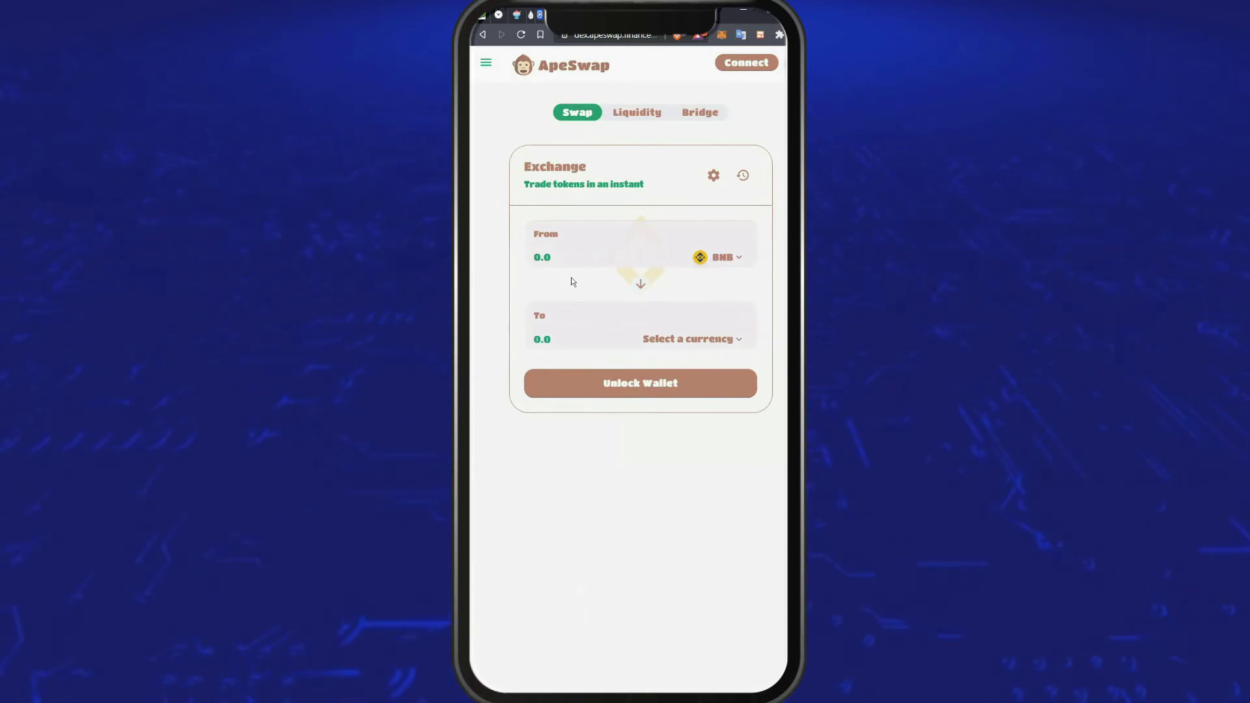
# Step: Connect the MetaMask wallet to the ApeSwap exchange via Unlock Wallet
pyautogui.click(720, 390)
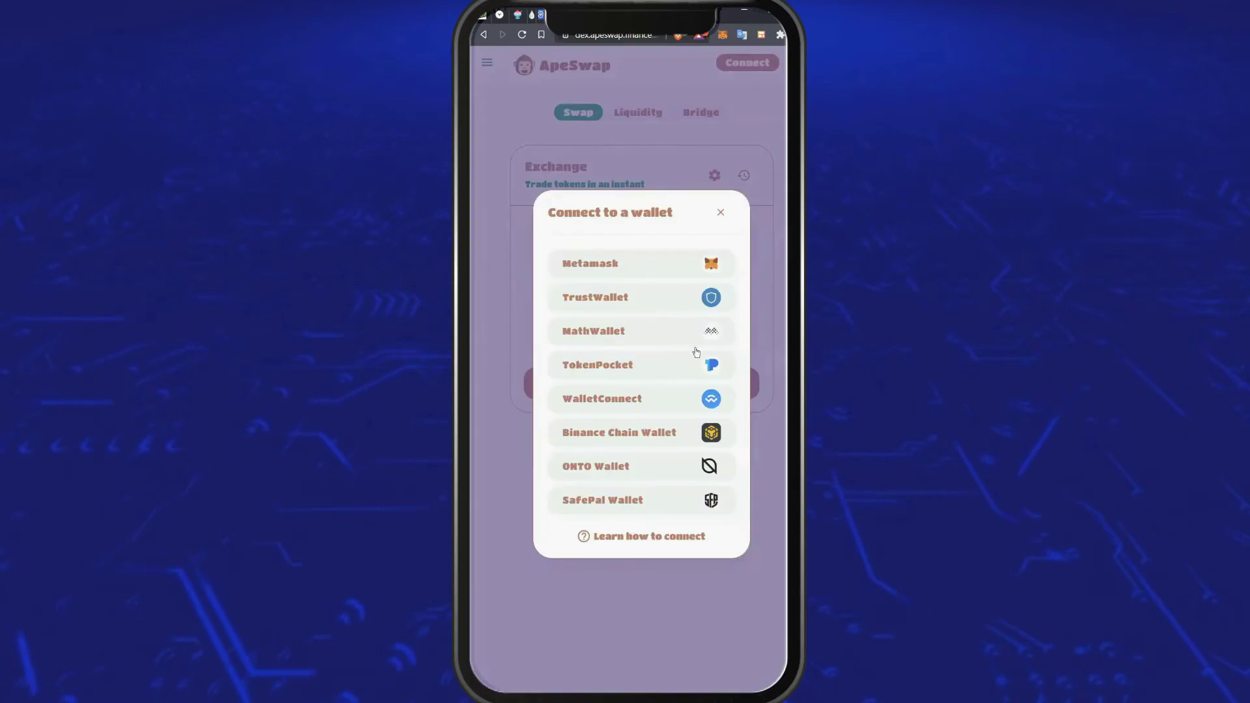
pyautogui.click(723, 213)
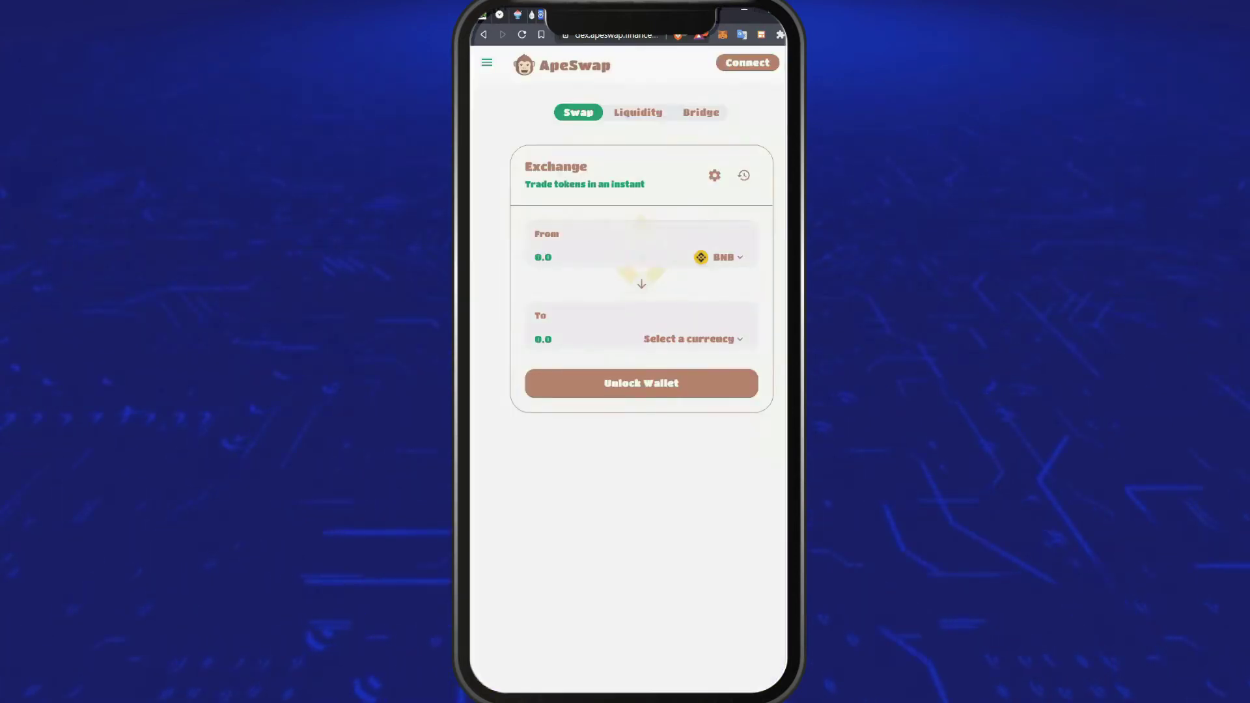
pyautogui.click(592, 388)
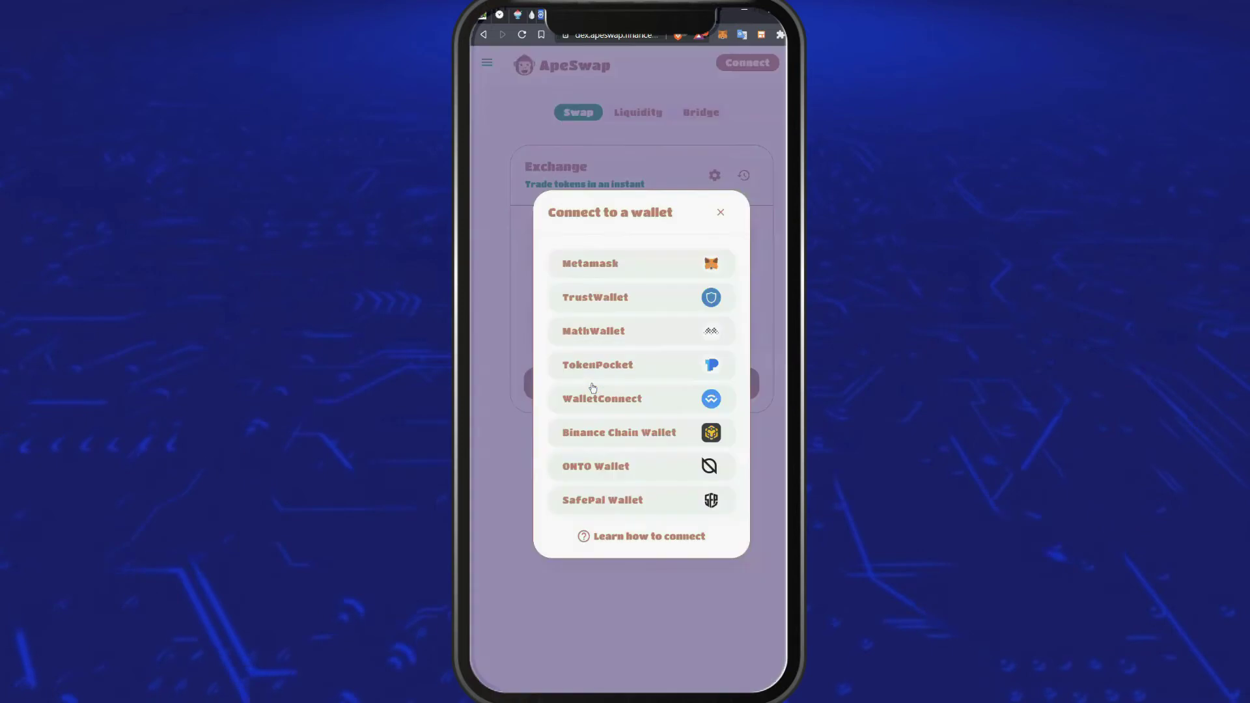
pyautogui.click(620, 267)
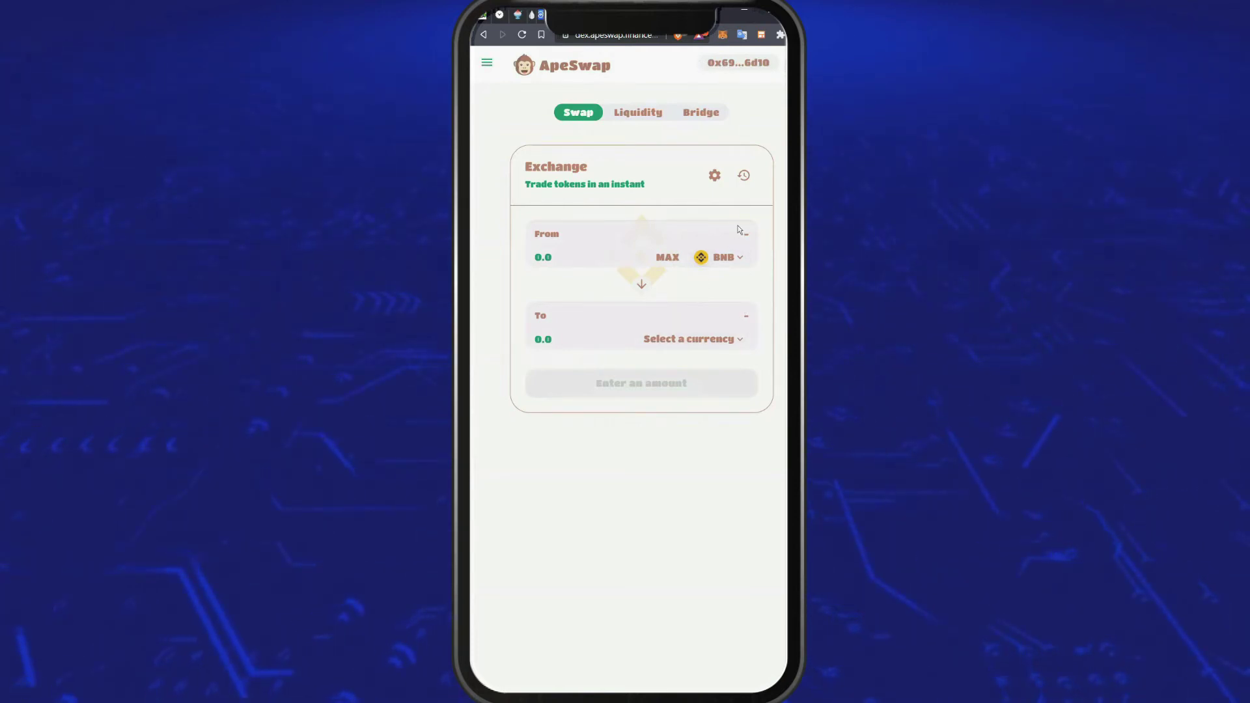
# Step: Search for usdc and choose USDC as the token to receive
pyautogui.click(715, 339)
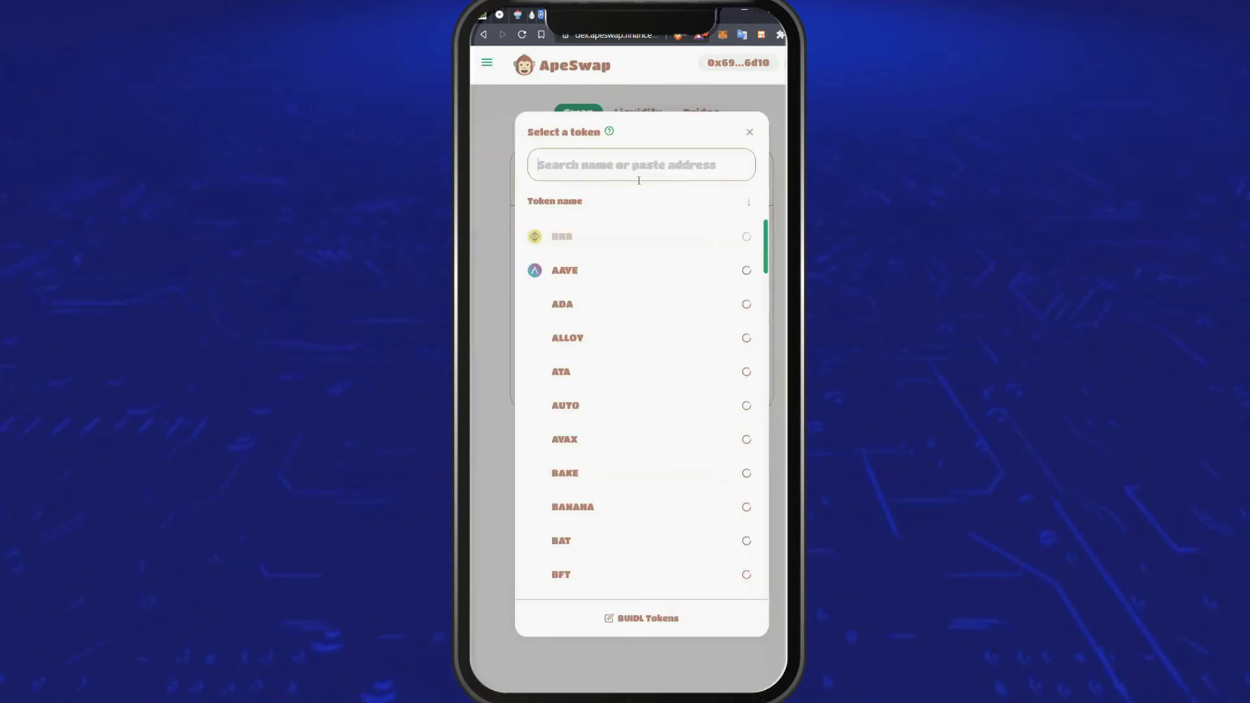
pyautogui.click(749, 132)
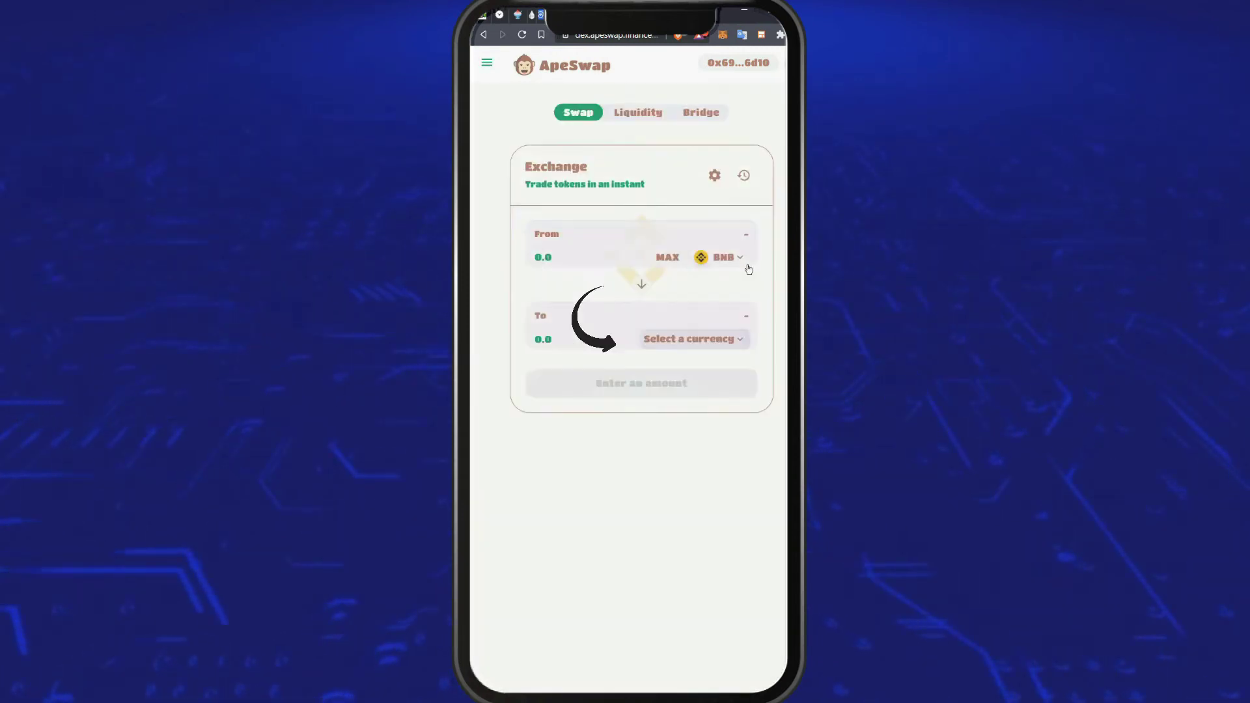
pyautogui.click(685, 342)
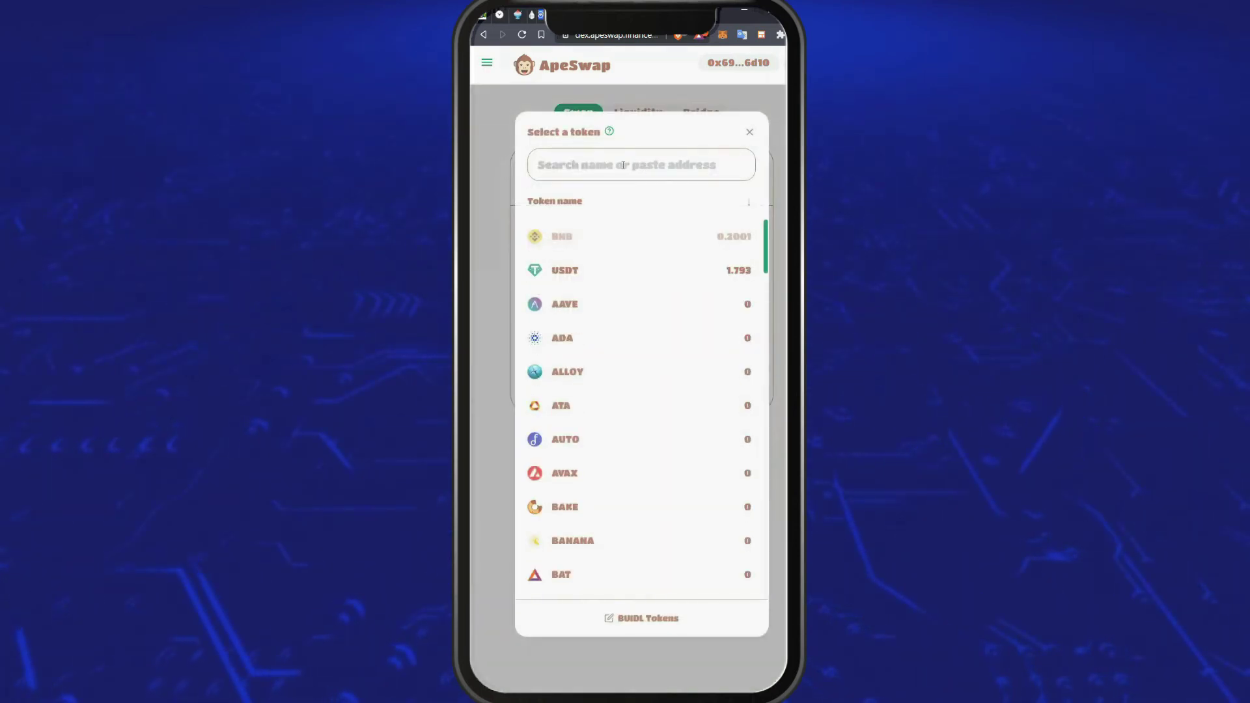
pyautogui.click(623, 165)
pyautogui.write('usdc')
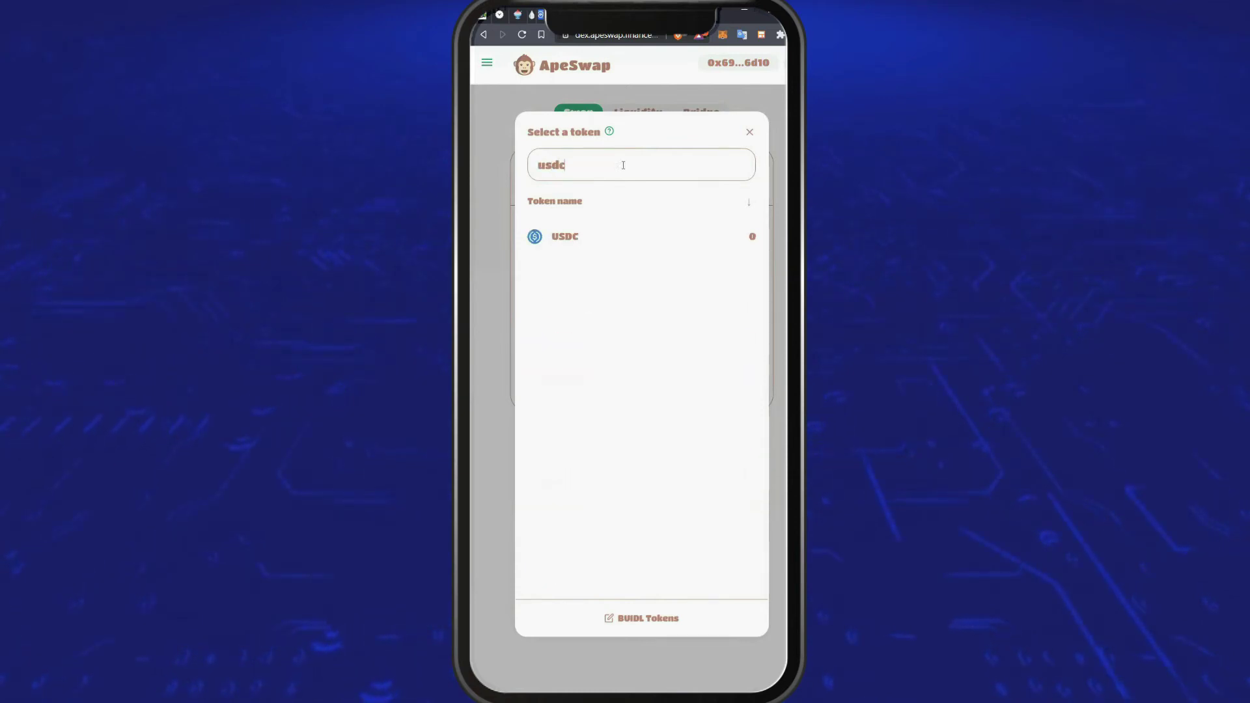
pyautogui.click(579, 235)
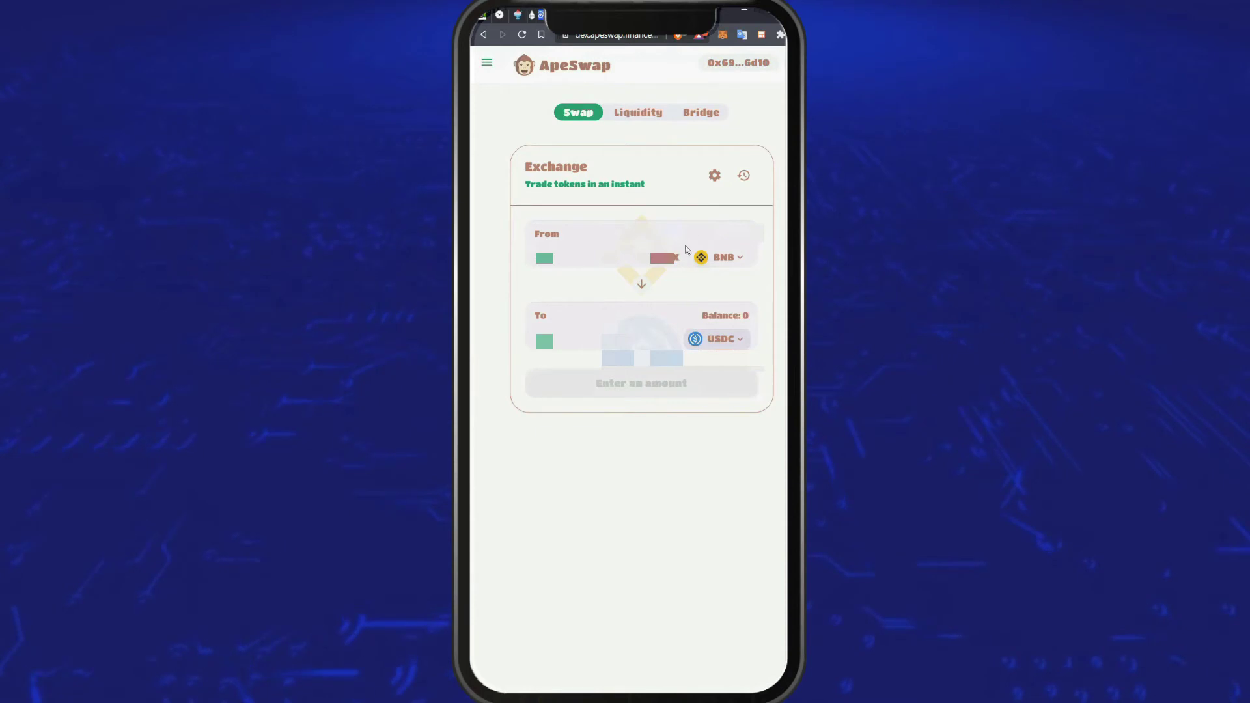
# Step: Set the From amount to 0.19 BNB for about 68.7095 USDC and start the swap
pyautogui.click(668, 260)
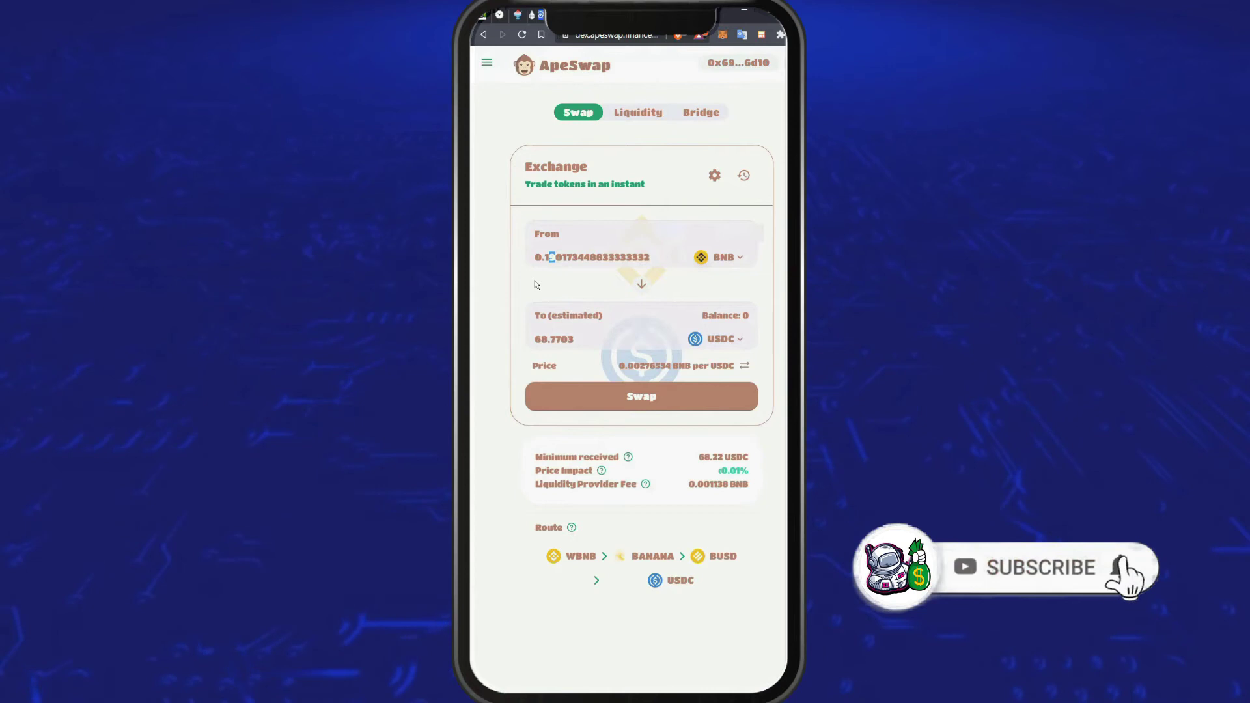
pyautogui.moveTo(563, 257); pyautogui.dragTo(650, 257)
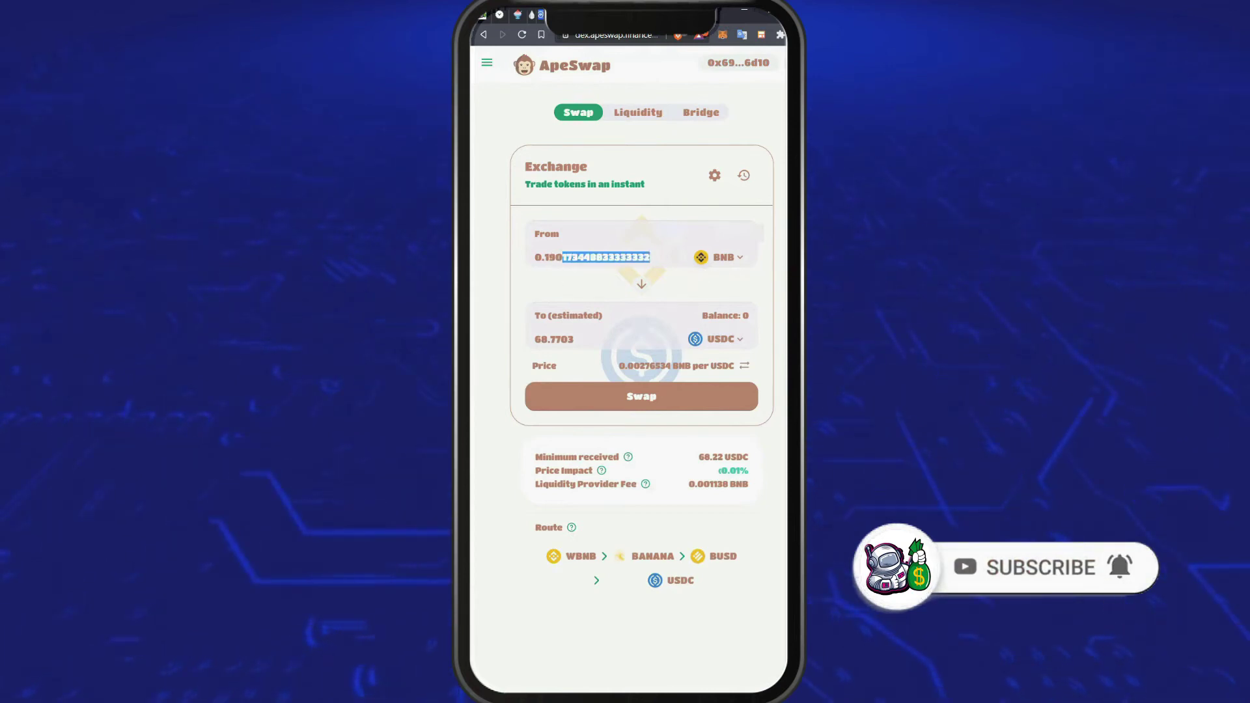
pyautogui.press('BackSpace')
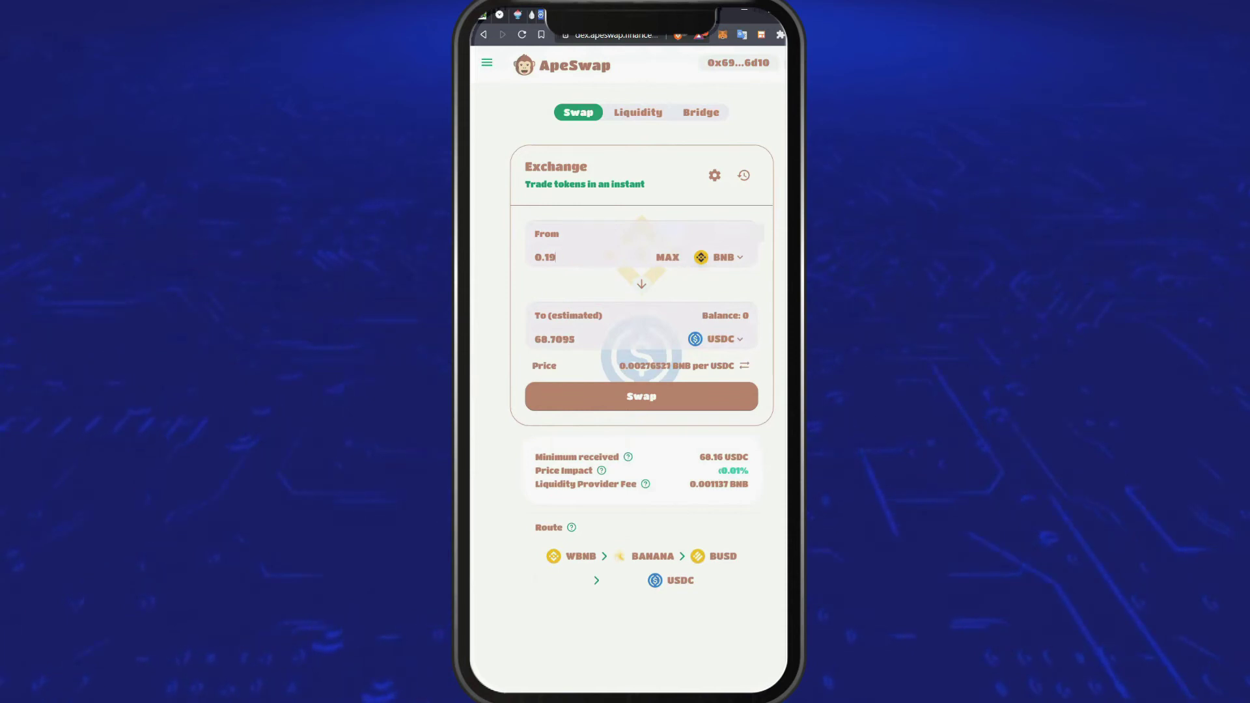
pyautogui.doubleClick(543, 340)
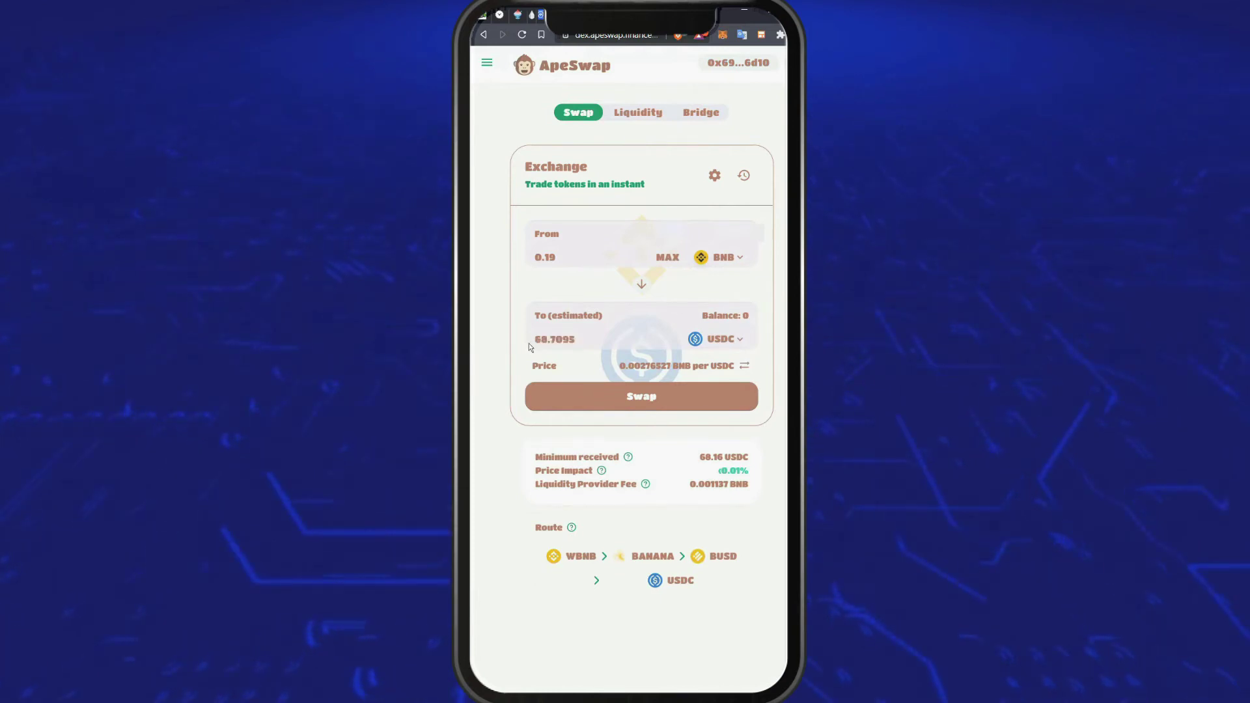
pyautogui.click(674, 399)
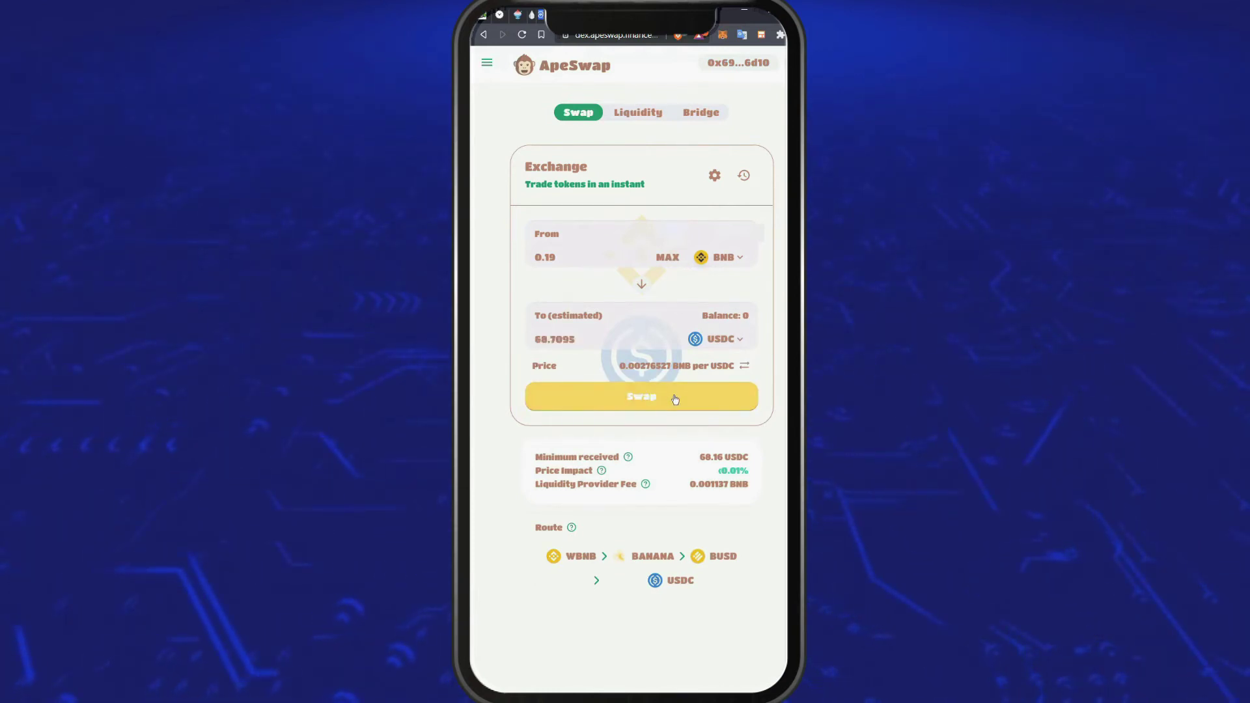
# Step: Confirm the swap of 0.19 BNB for about 68.7 USDC and close the submitted notice
pyautogui.click(675, 399)
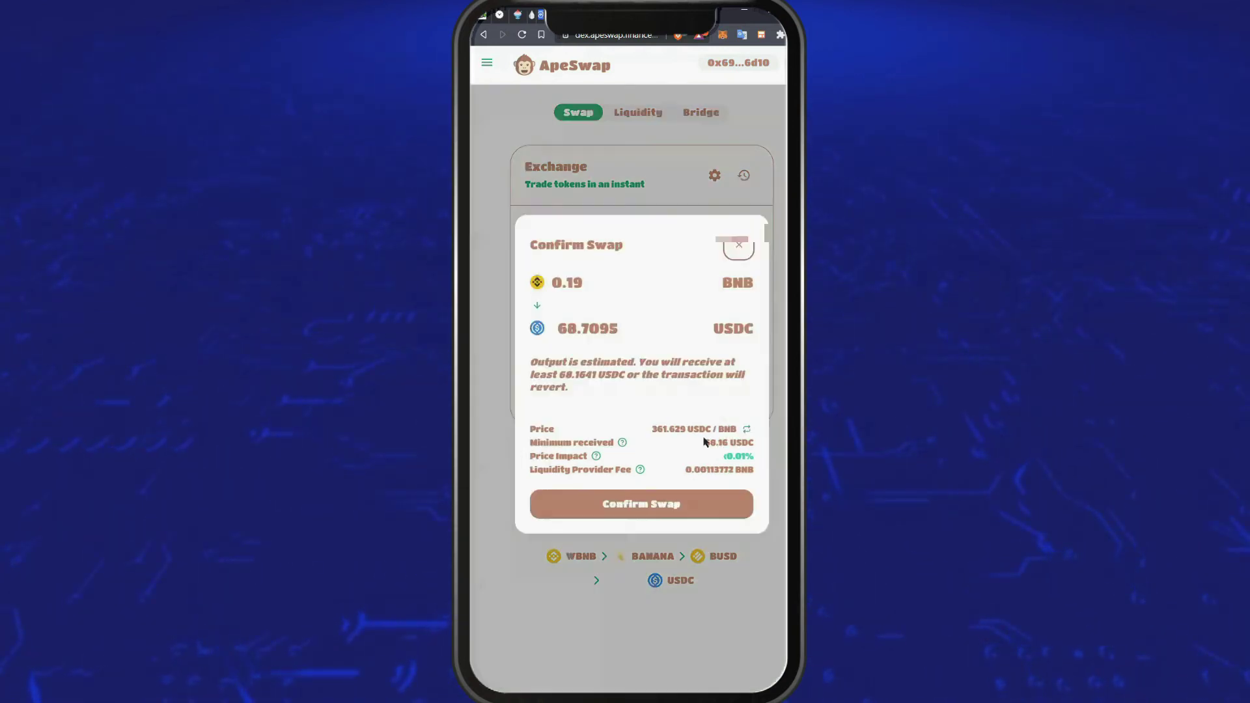
pyautogui.click(684, 505)
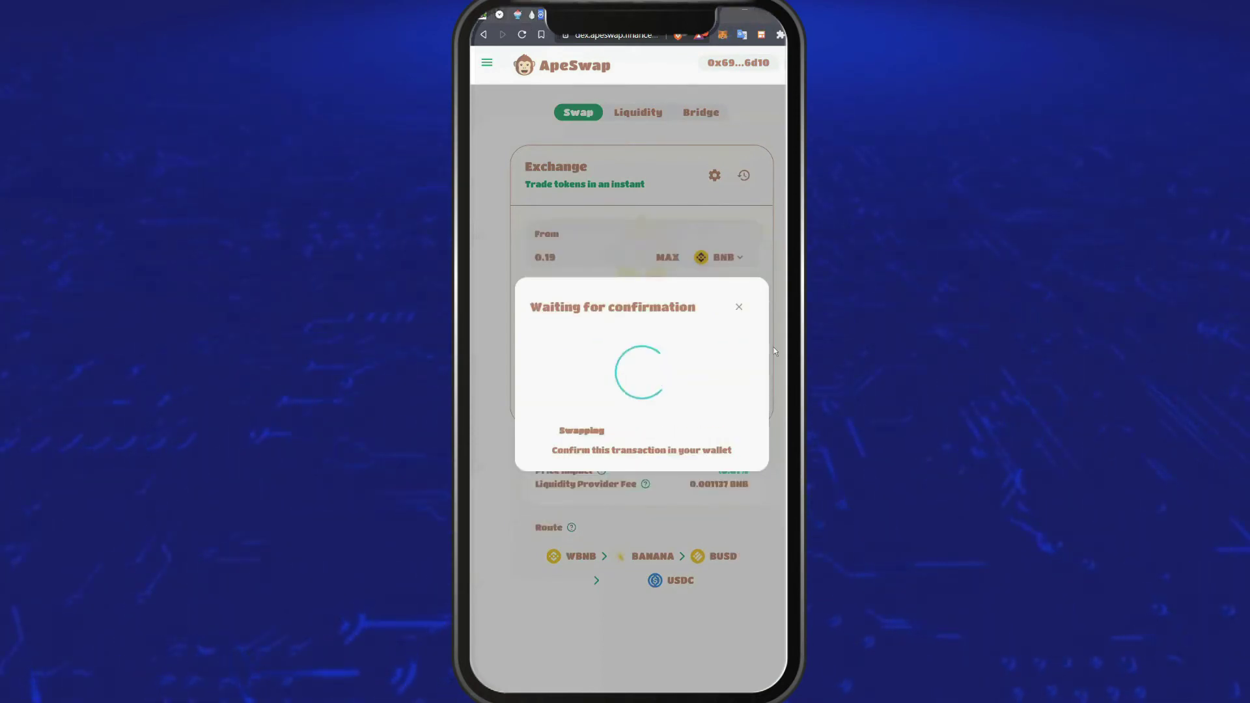
pyautogui.click(668, 462)
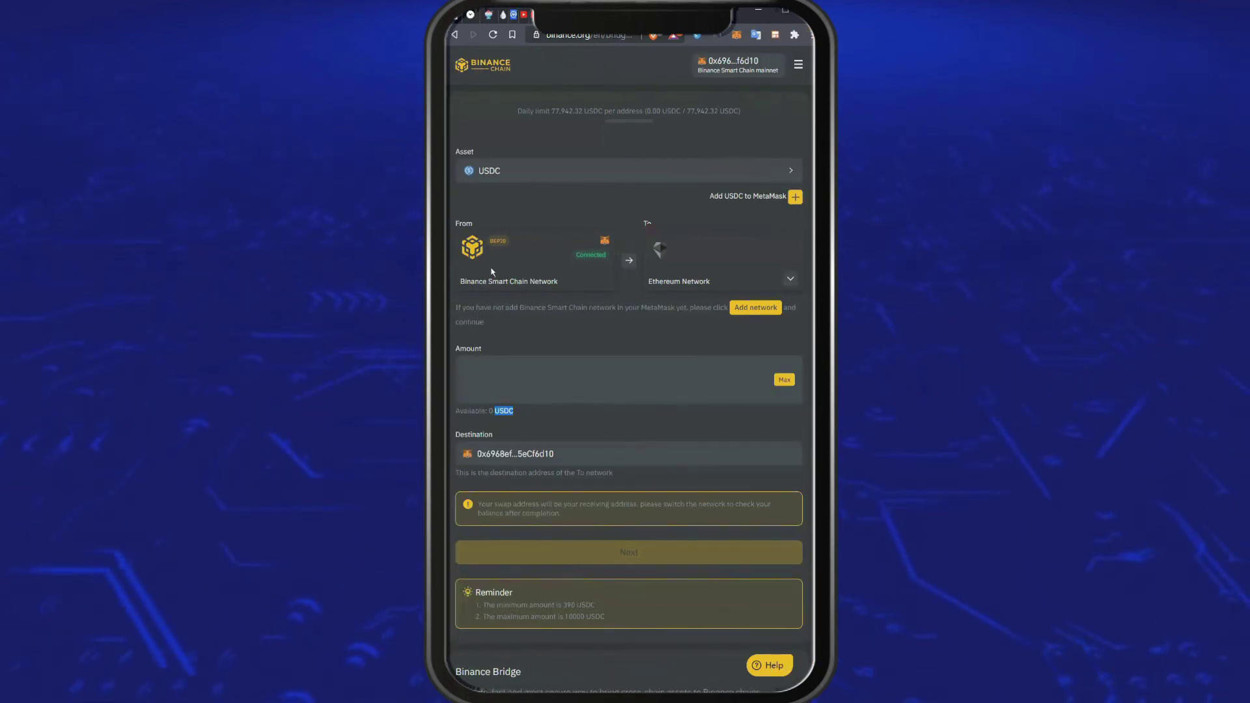
# Step: Fill the bridge amount with the maximum available USDC, leaving 0.00 below the 390.00 USDC minimum
pyautogui.click(473, 384)
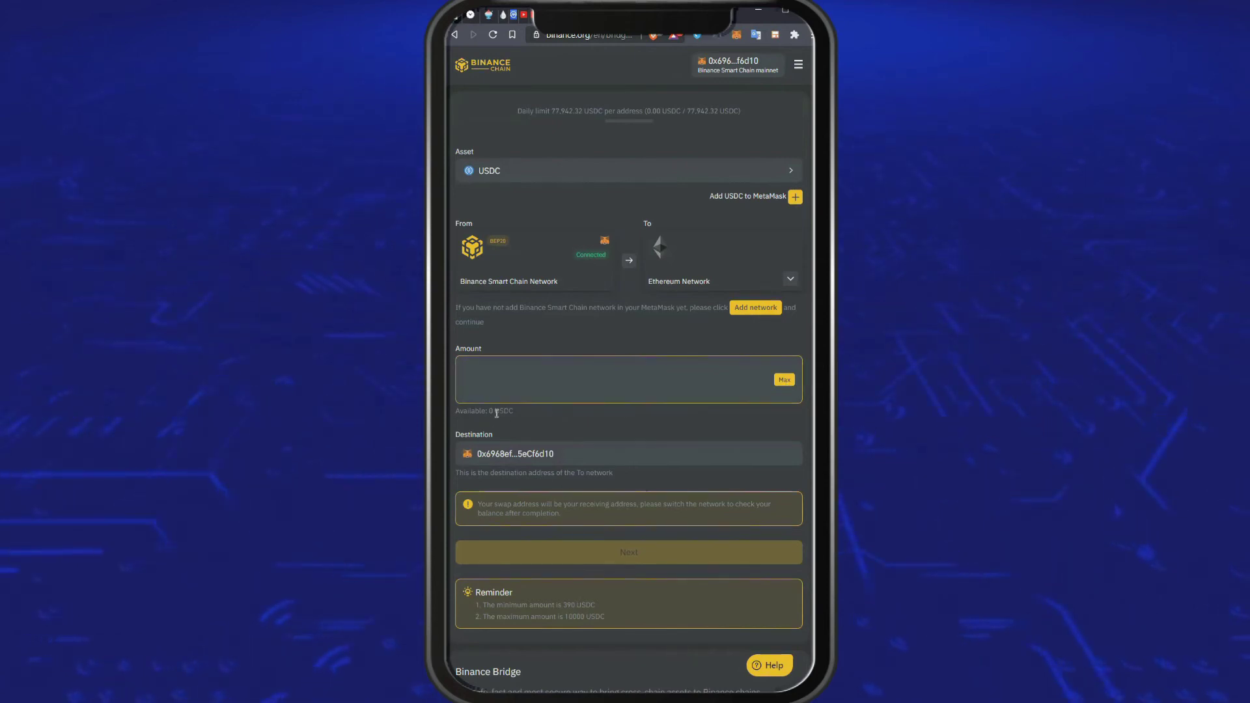
pyautogui.doubleClick(498, 412)
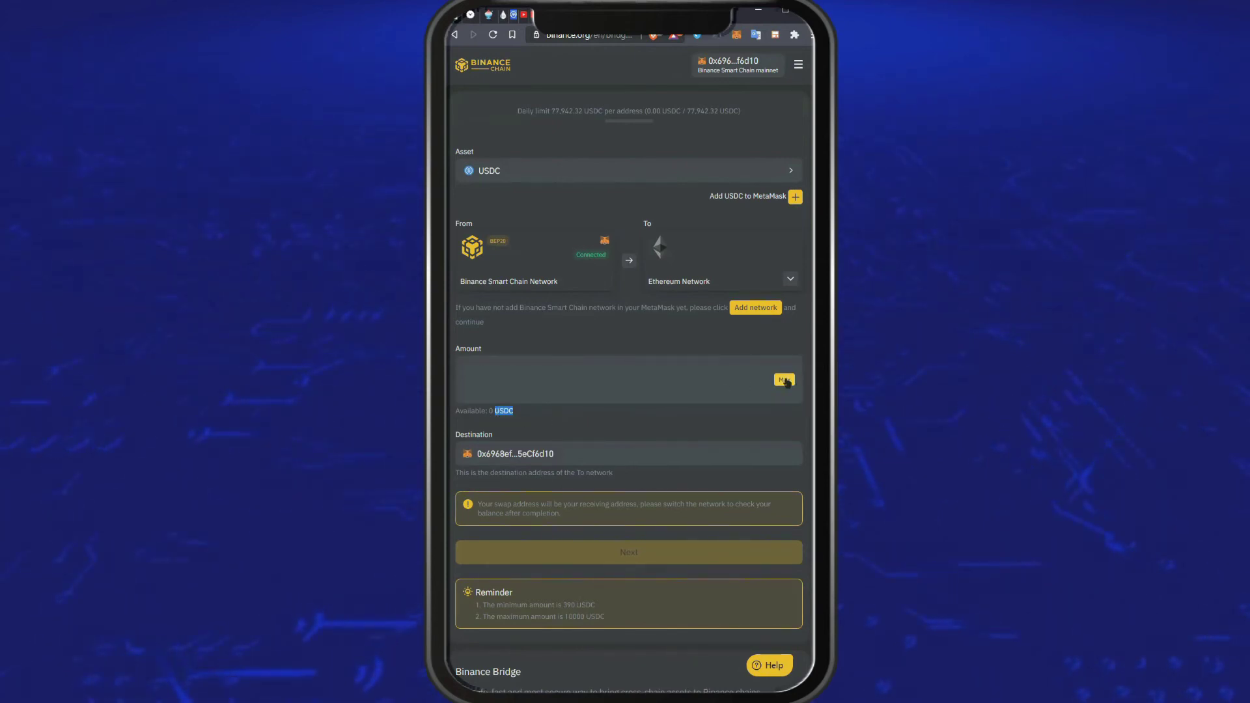
pyautogui.click(784, 381)
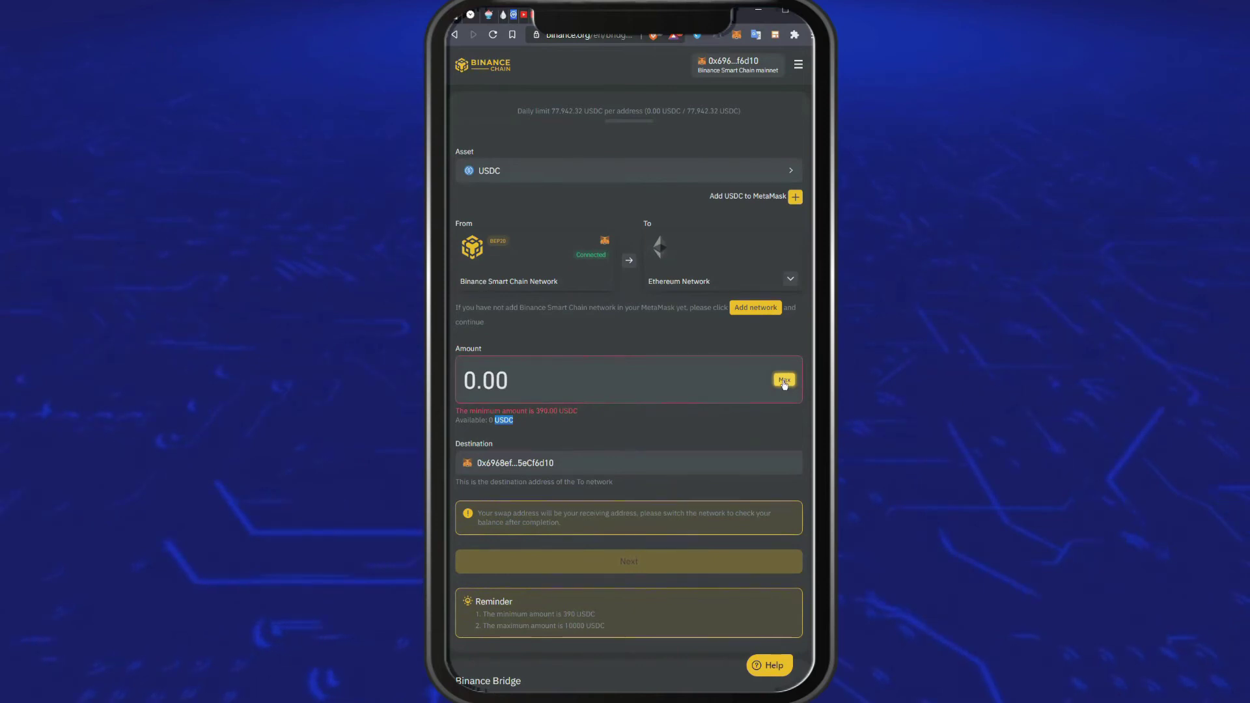
pyautogui.doubleClick(540, 411)
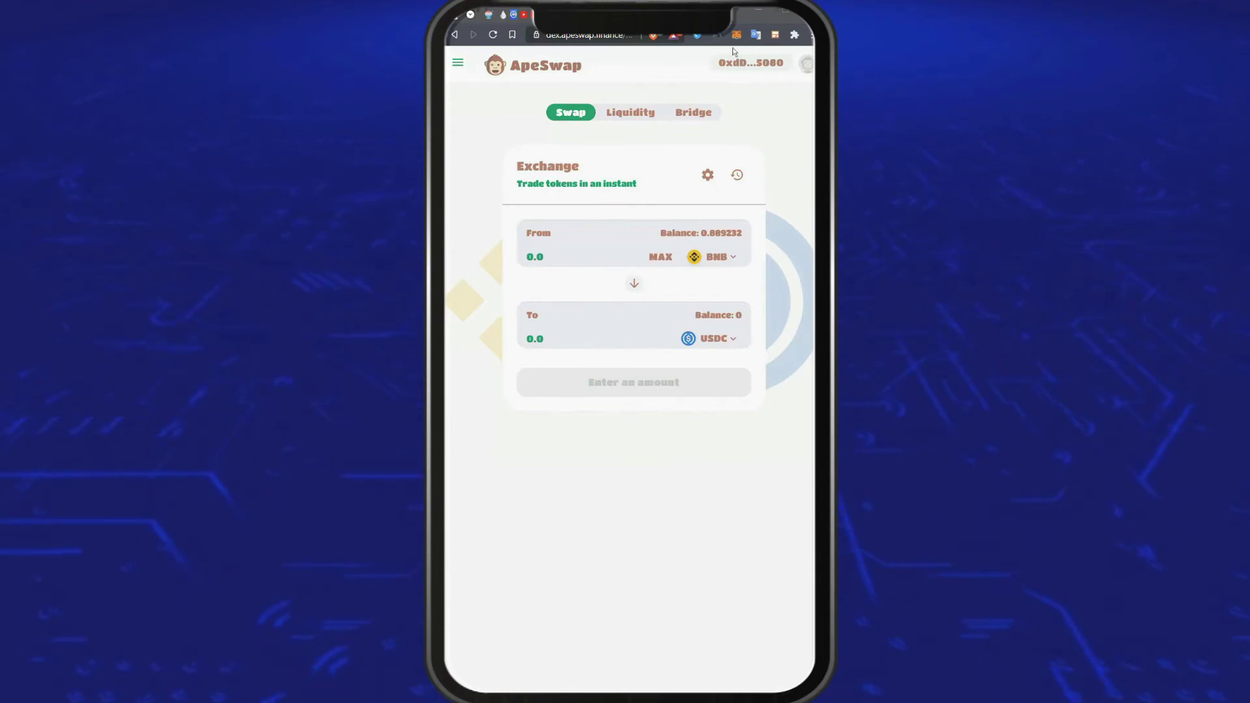
# Step: Swap the full 0.87 BNB balance for 314 USDC and dismiss the error message
pyautogui.click(658, 257)
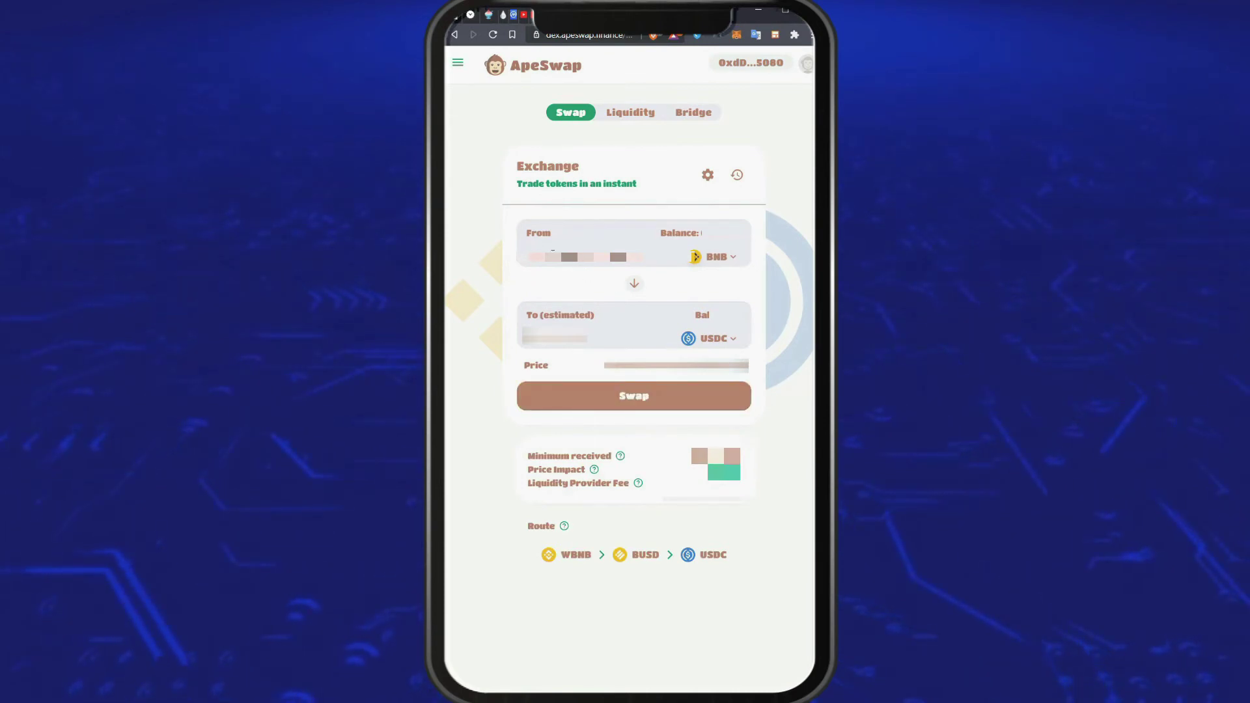
pyautogui.doubleClick(602, 257)
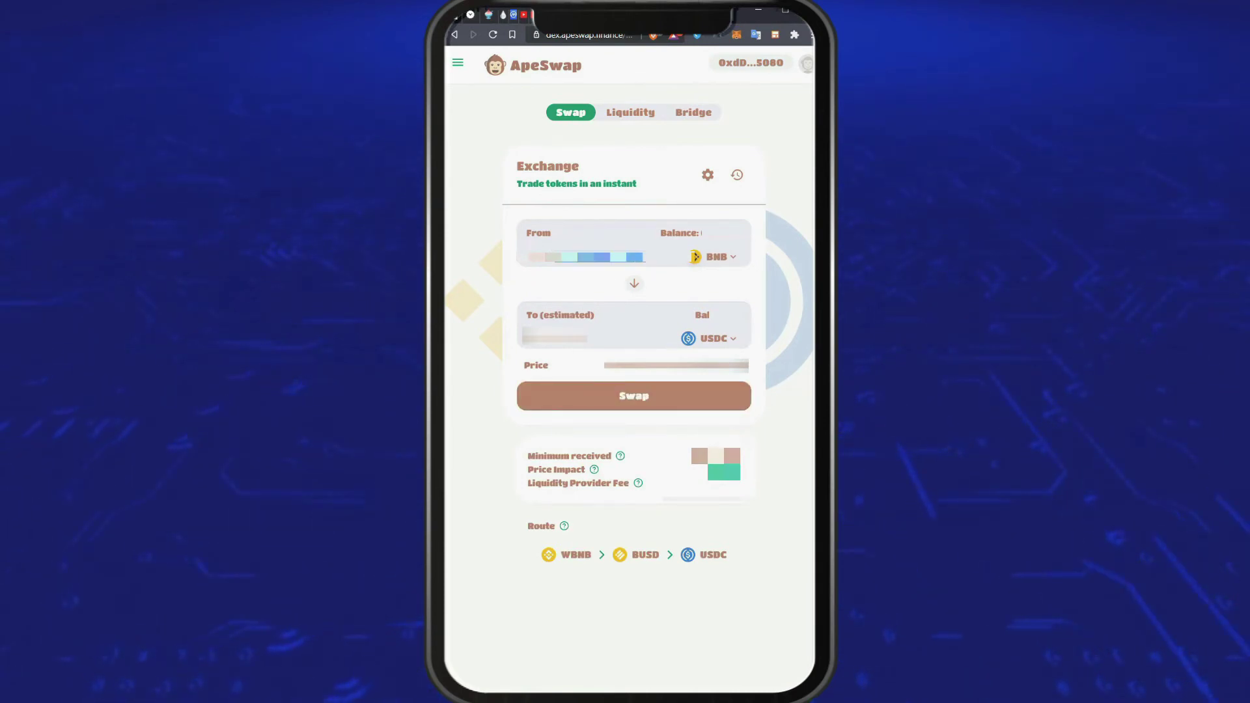
pyautogui.click(616, 393)
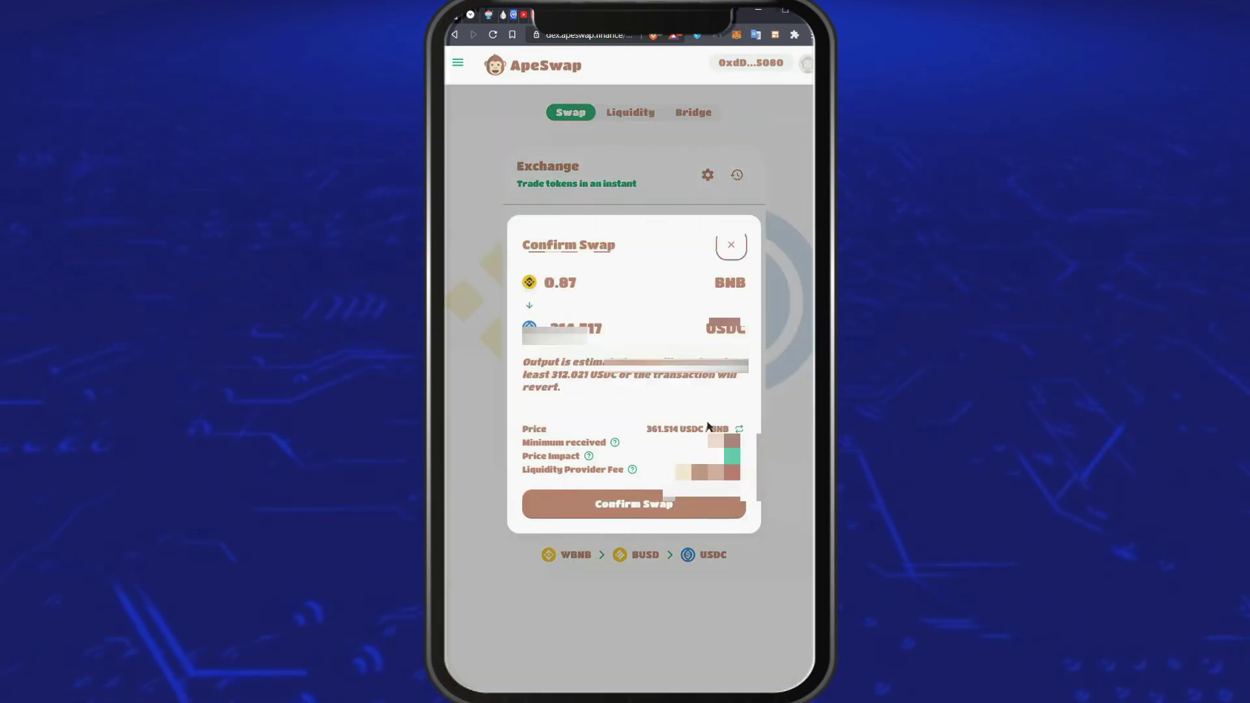
pyautogui.click(658, 512)
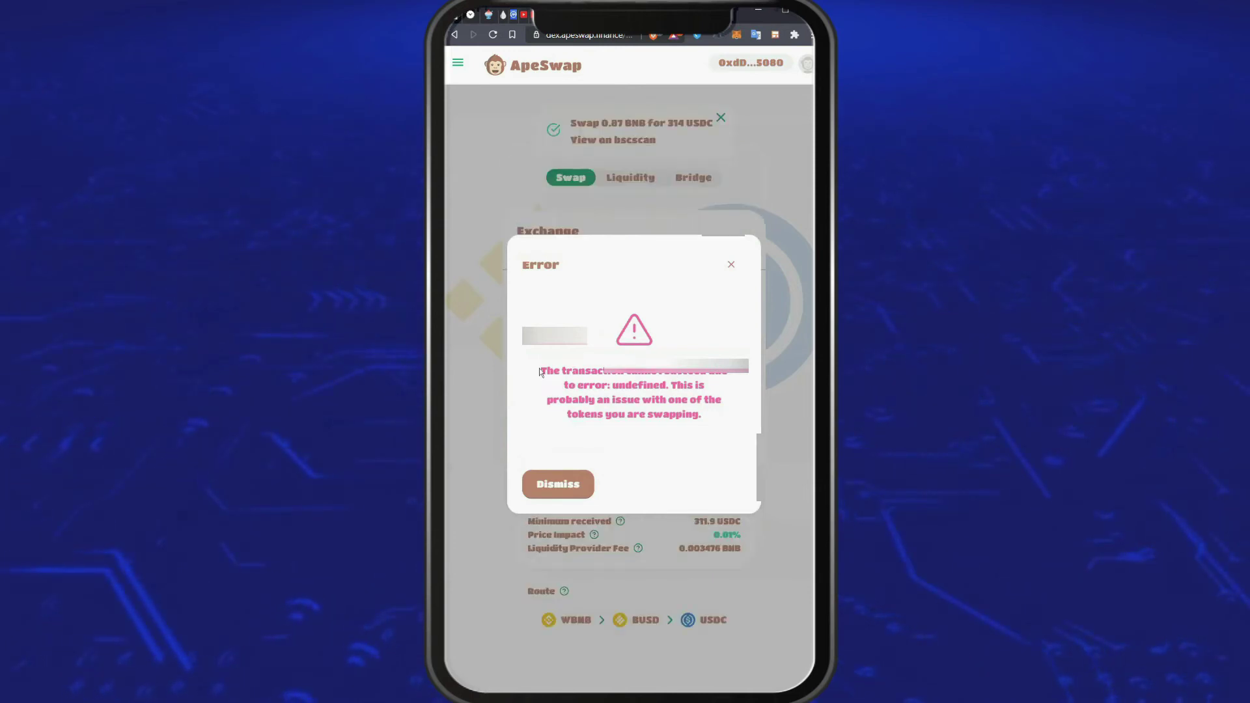
pyautogui.moveTo(621, 386); pyautogui.dragTo(703, 420)
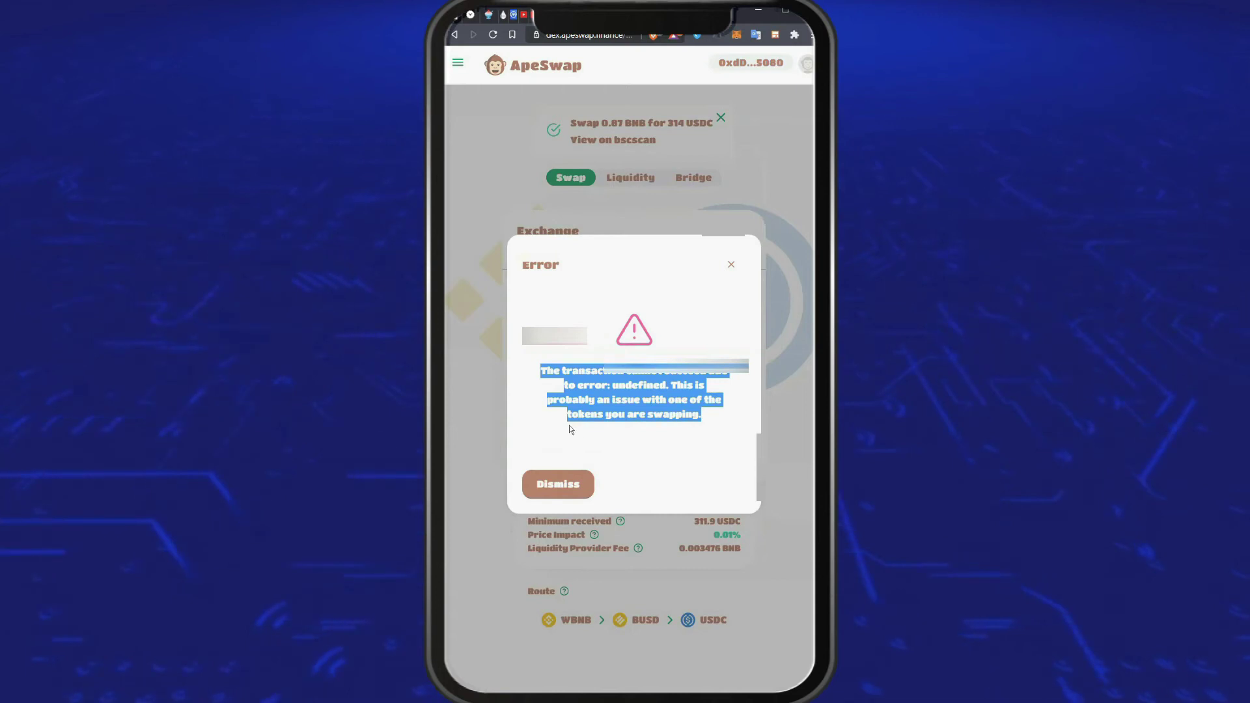
pyautogui.click(795, 314)
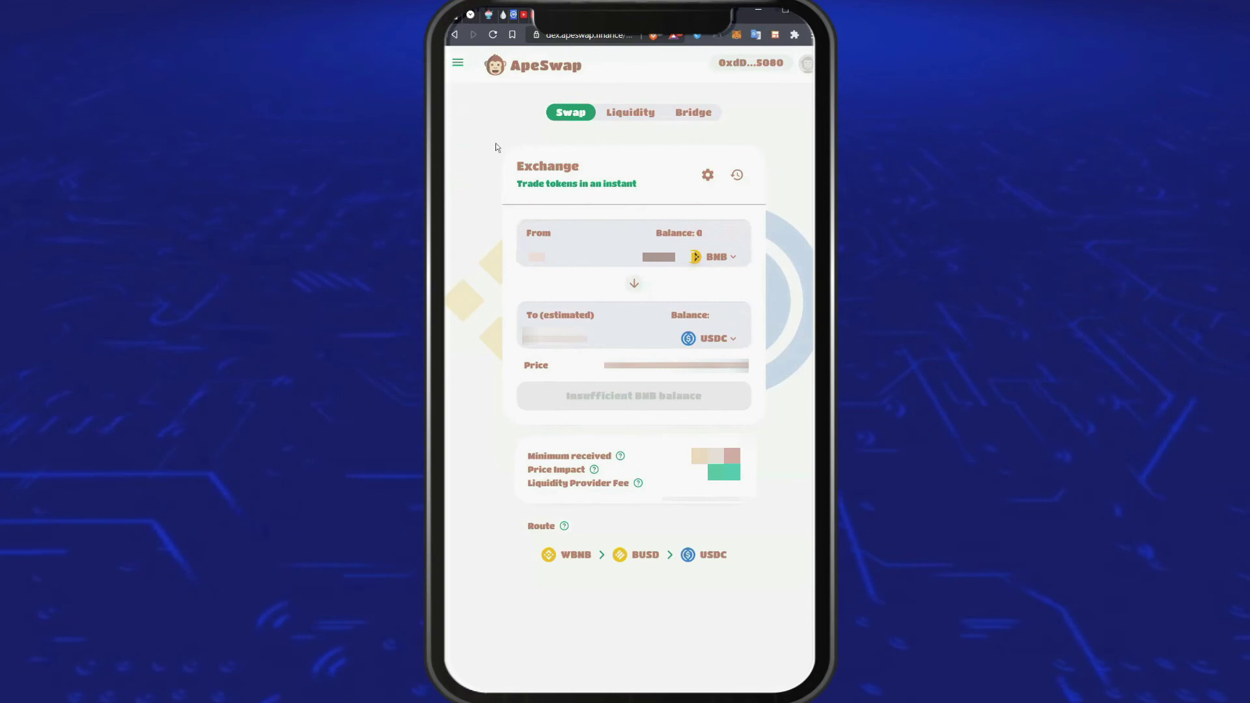
# Step: Open the Select a token list for the exchange's From side
pyautogui.doubleClick(560, 167)
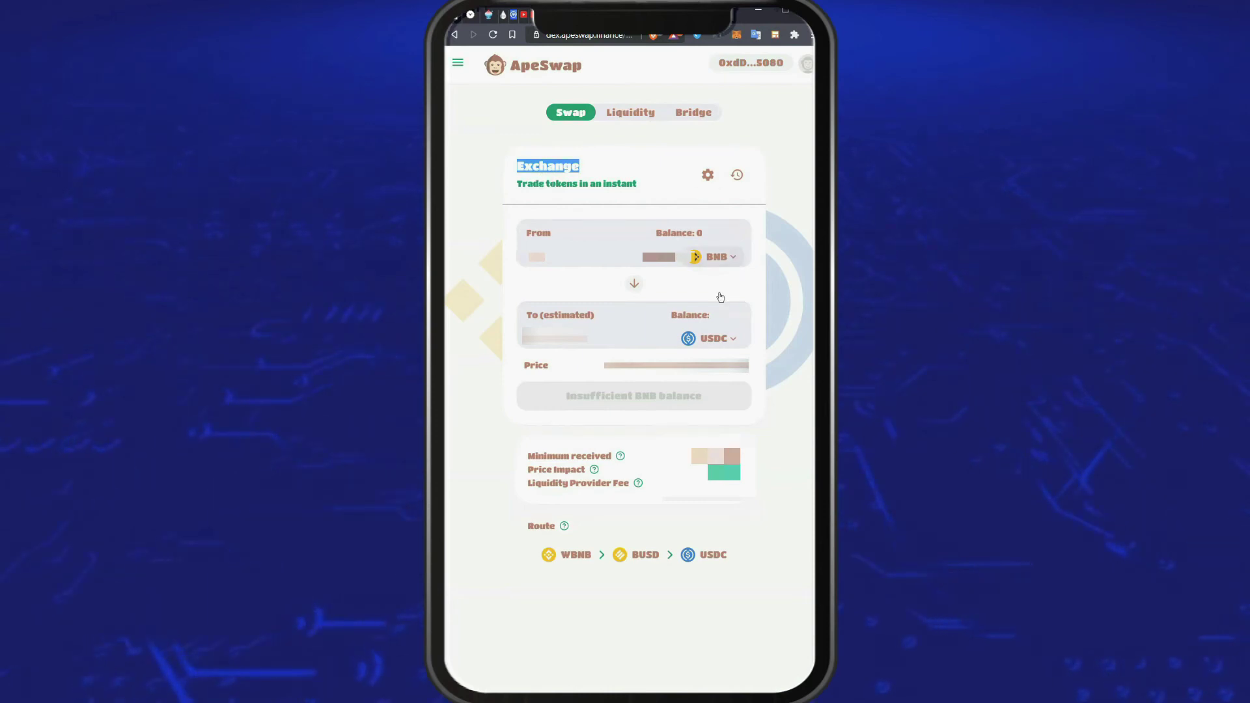
pyautogui.click(711, 338)
# Step: Choose BUSD as the token to swap from and approve BUSD spending
pyautogui.click(574, 305)
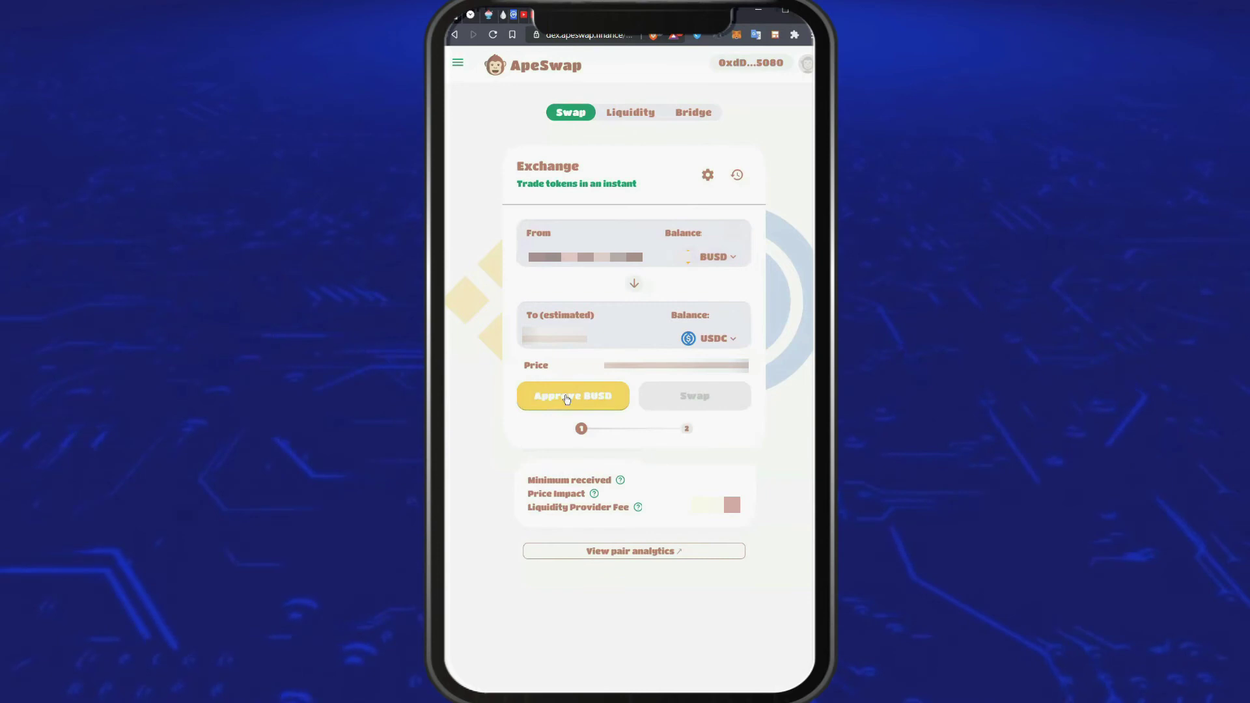
pyautogui.click(572, 396)
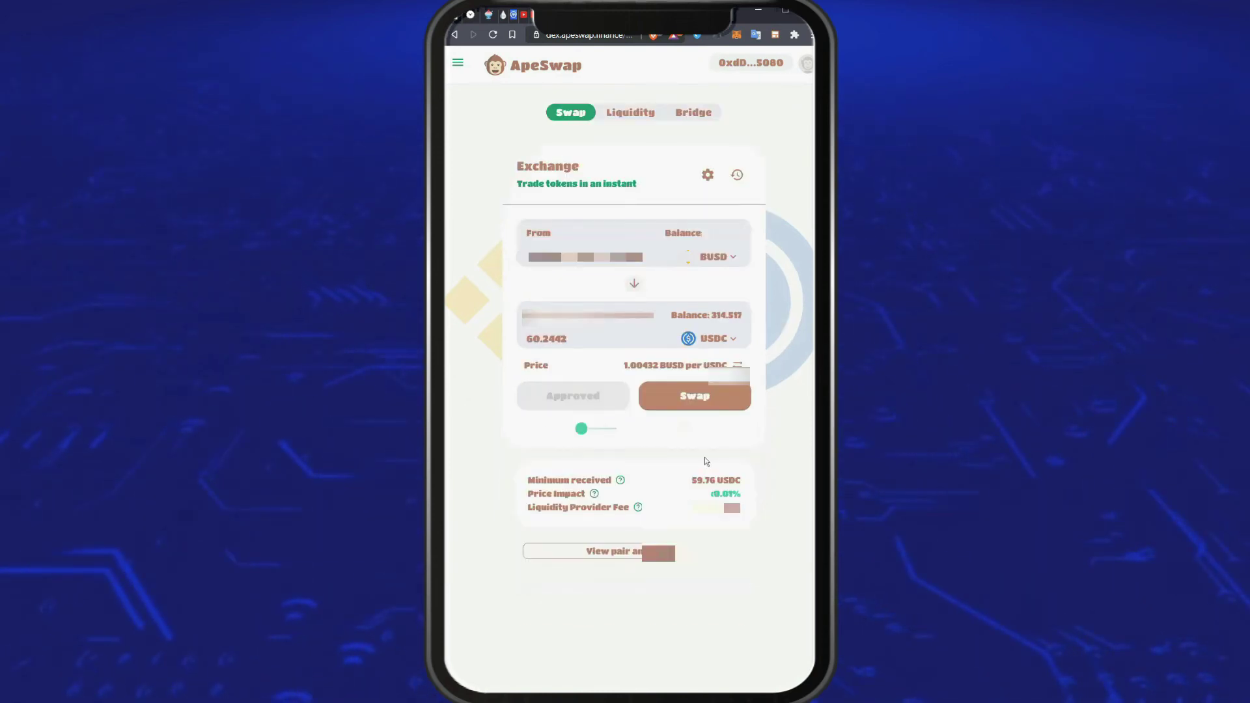
# Step: Submit the swap of 60.5 BUSD for about 60.2 USDC and close the notice
pyautogui.click(707, 396)
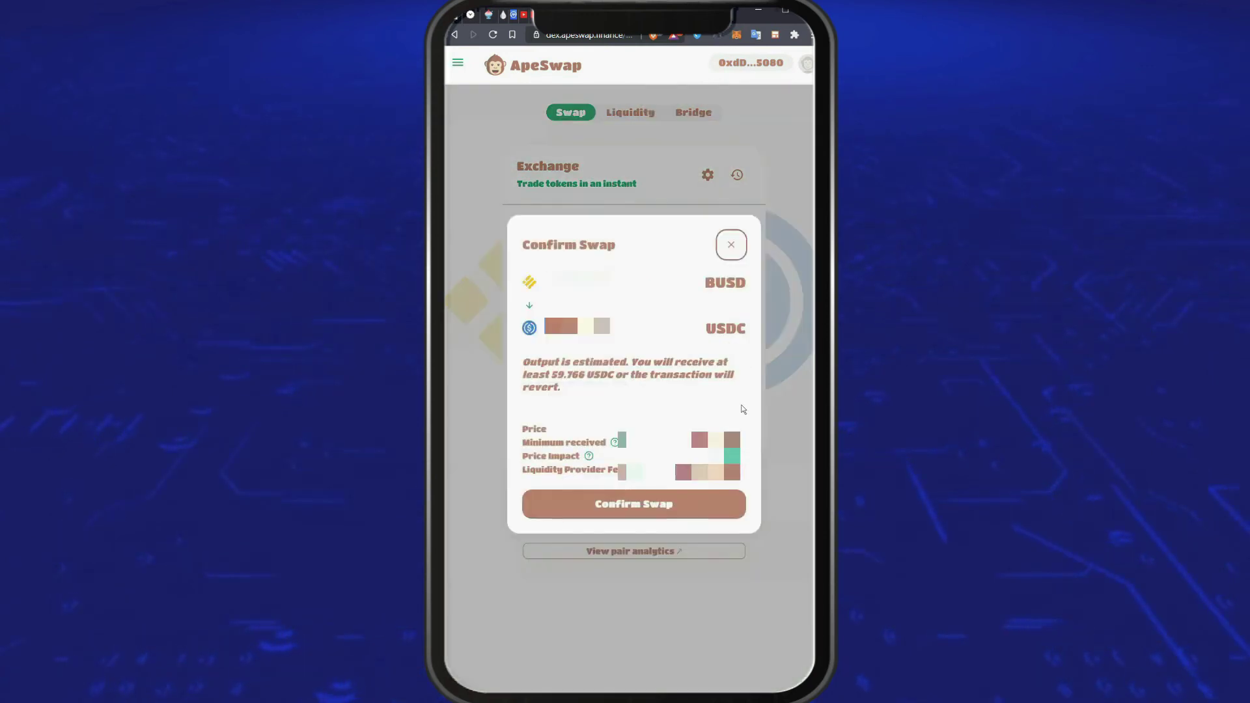
pyautogui.click(668, 507)
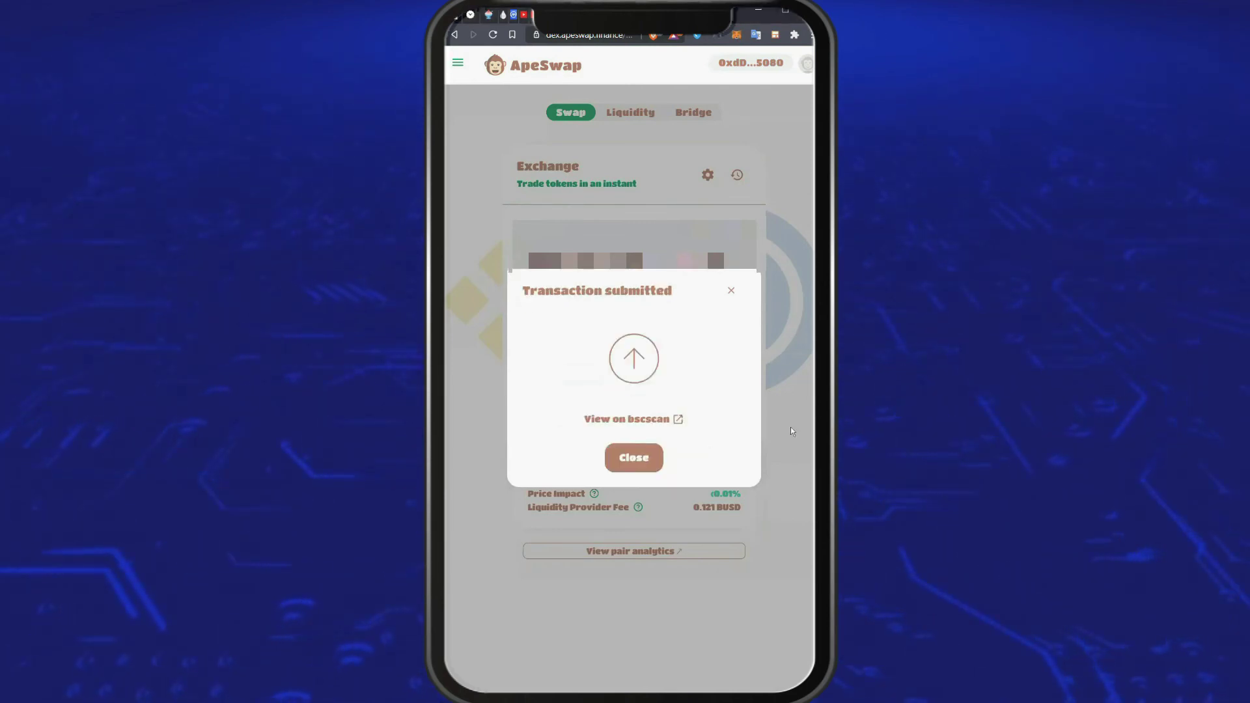
pyautogui.click(633, 458)
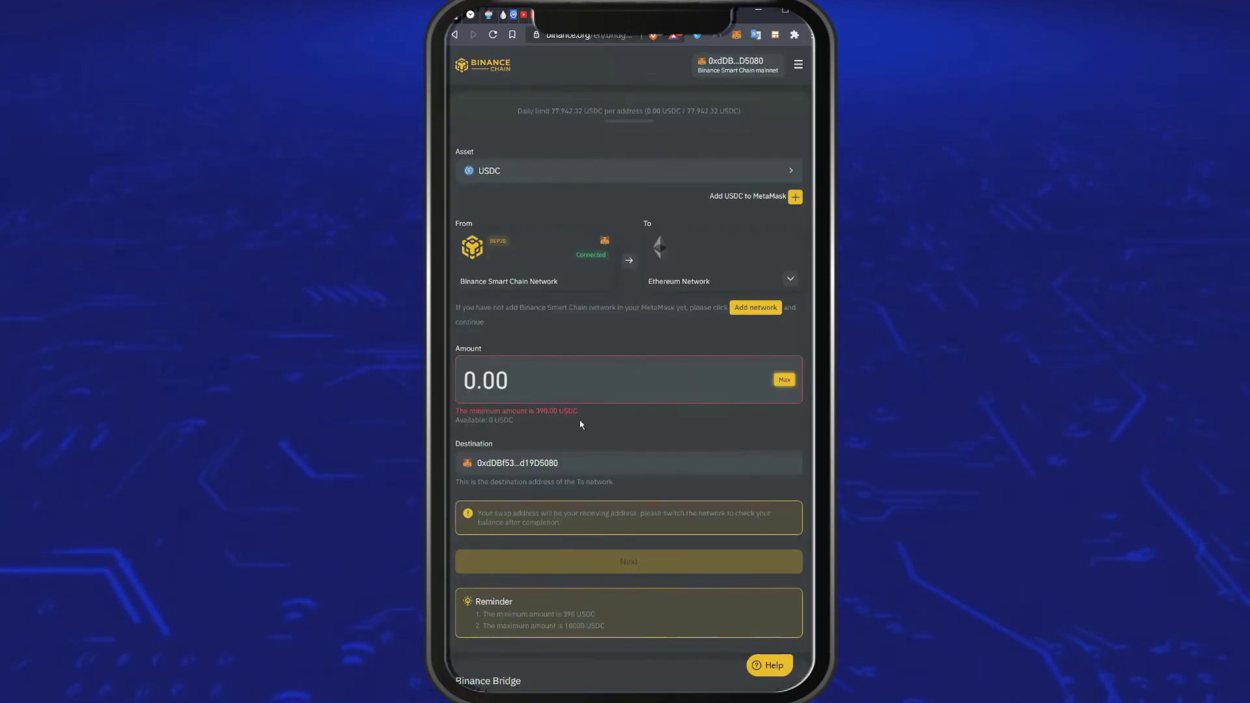
# Step: Compare the 390.00 USDC minimum with the 443.46719642 USDC now available on the bridge
pyautogui.doubleClick(542, 412)
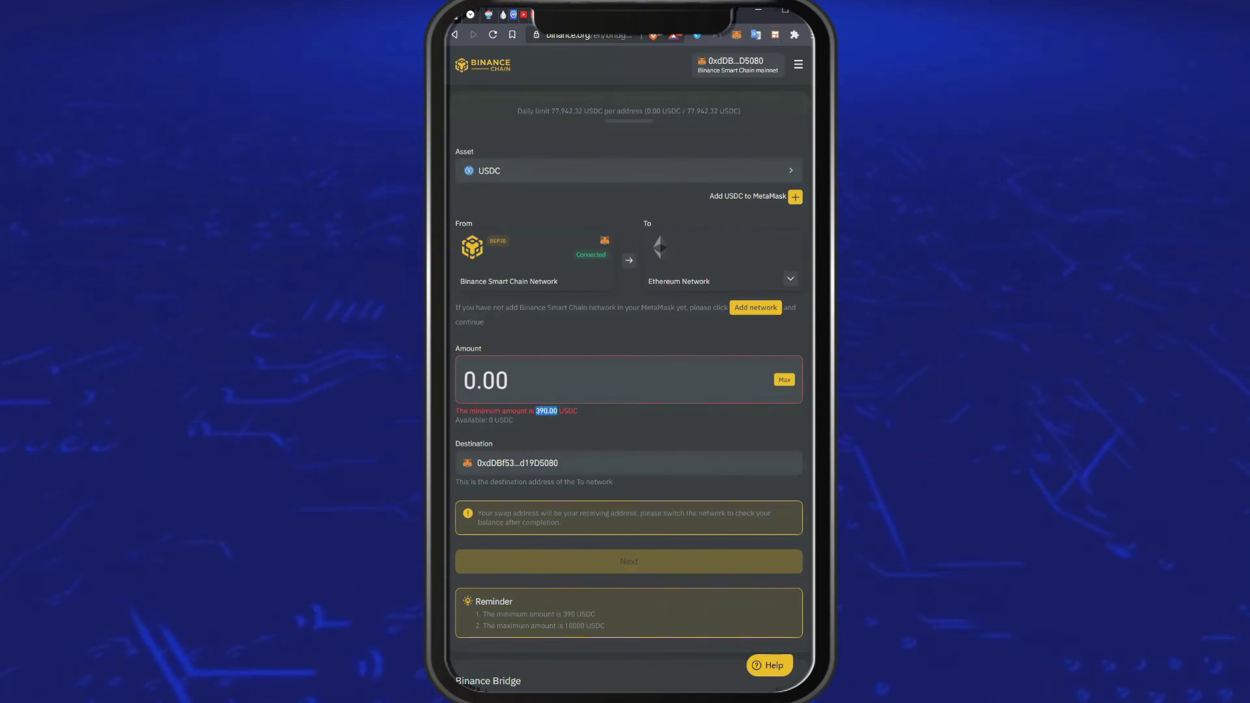
pyautogui.hotkey('alt', 'Tab')
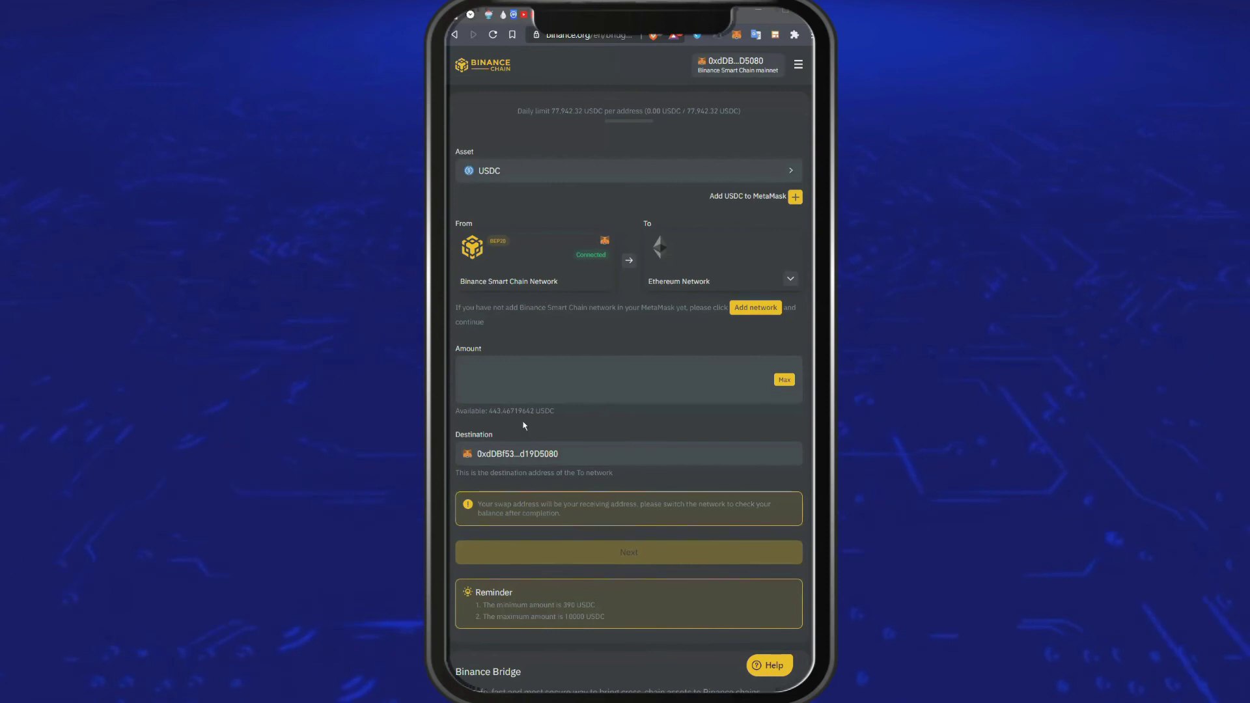
pyautogui.doubleClick(494, 410)
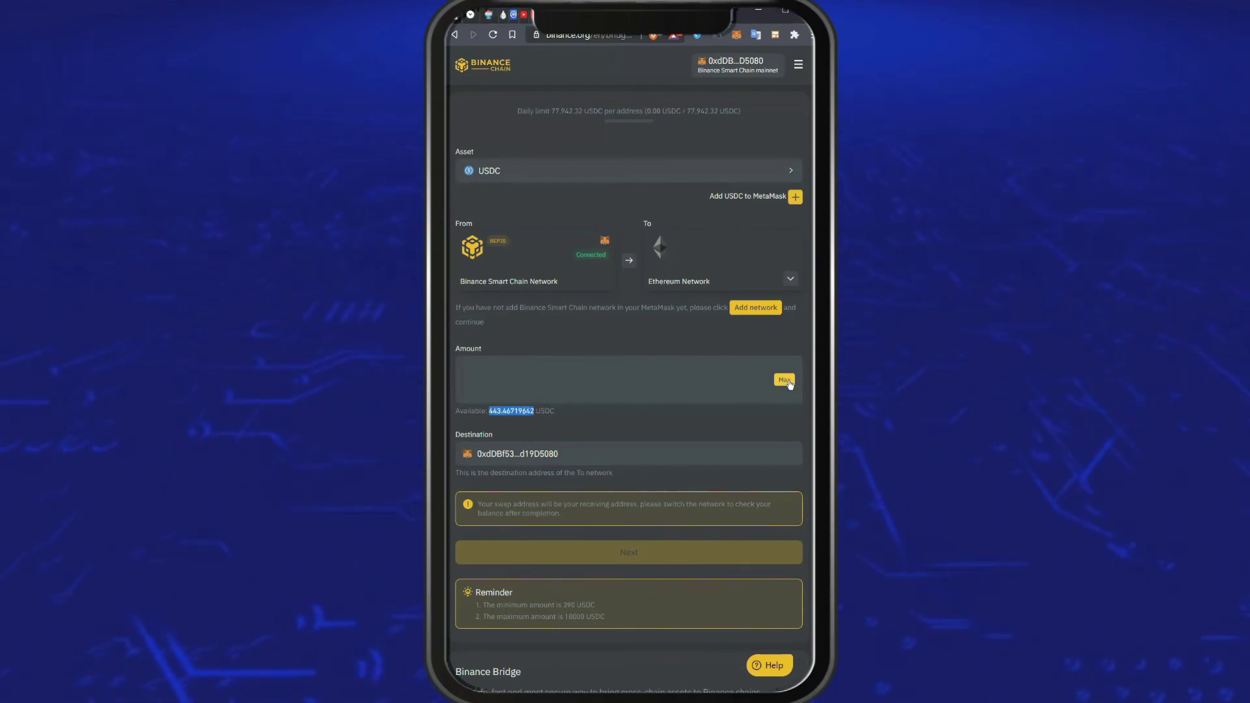
# Step: Keep USDC as the asset, routed from Binance Smart Chain Network to Ethereum Network
pyautogui.click(783, 379)
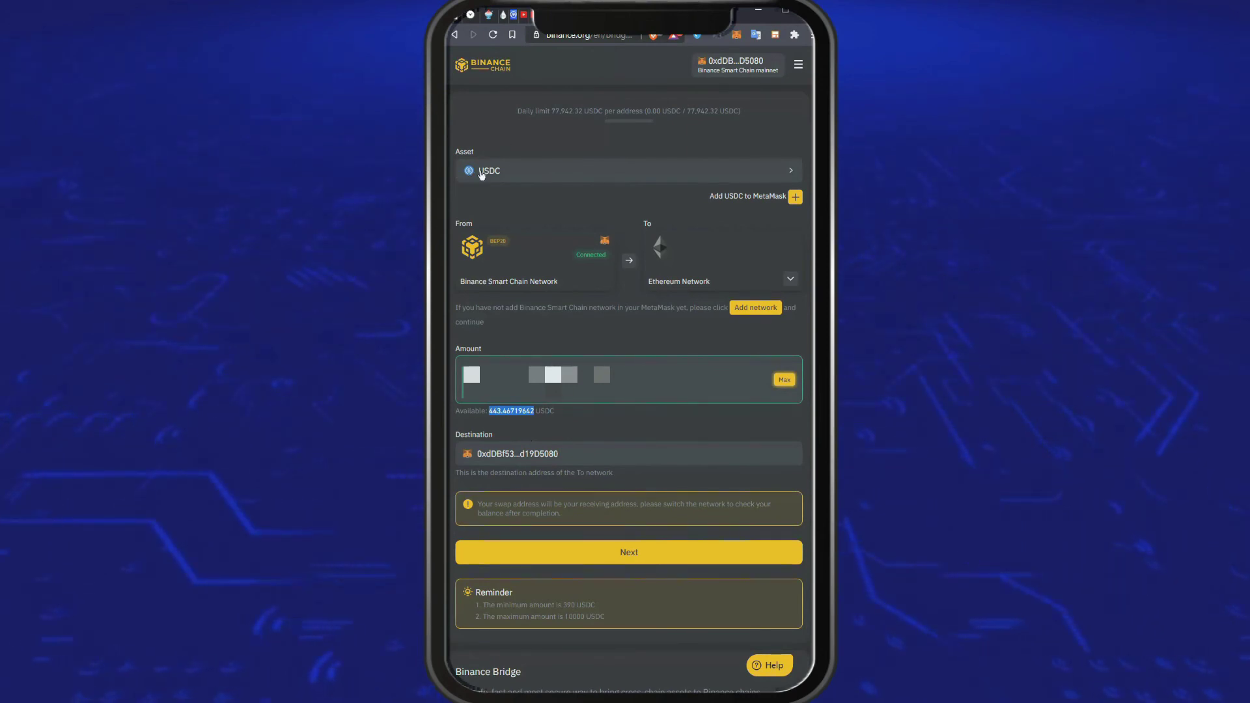
pyautogui.click(512, 171)
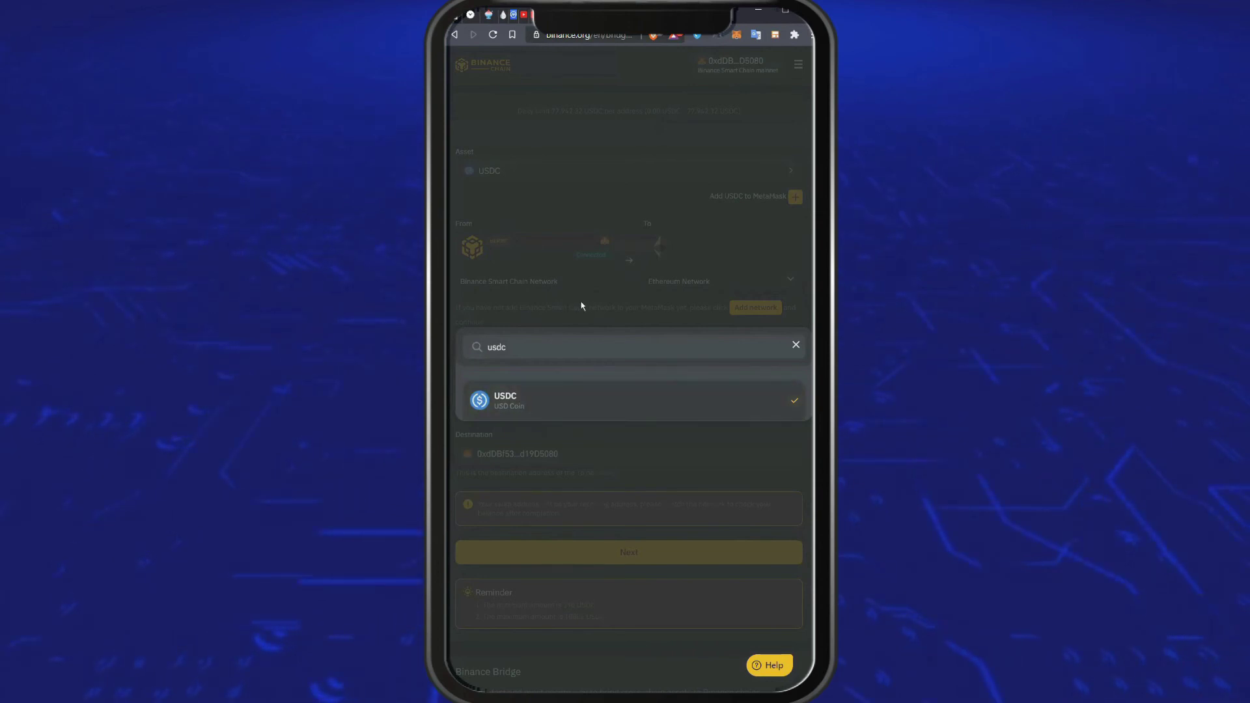
pyautogui.doubleClick(535, 410)
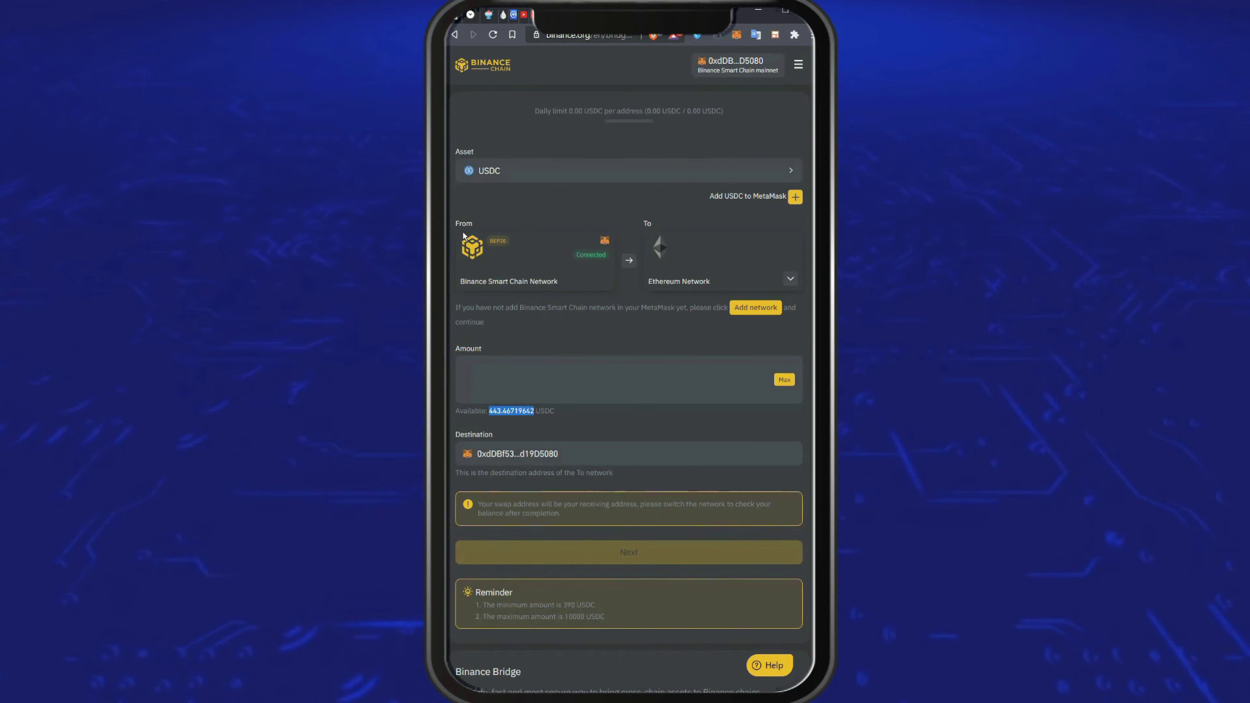
pyautogui.moveTo(458, 231); pyautogui.dragTo(558, 283)
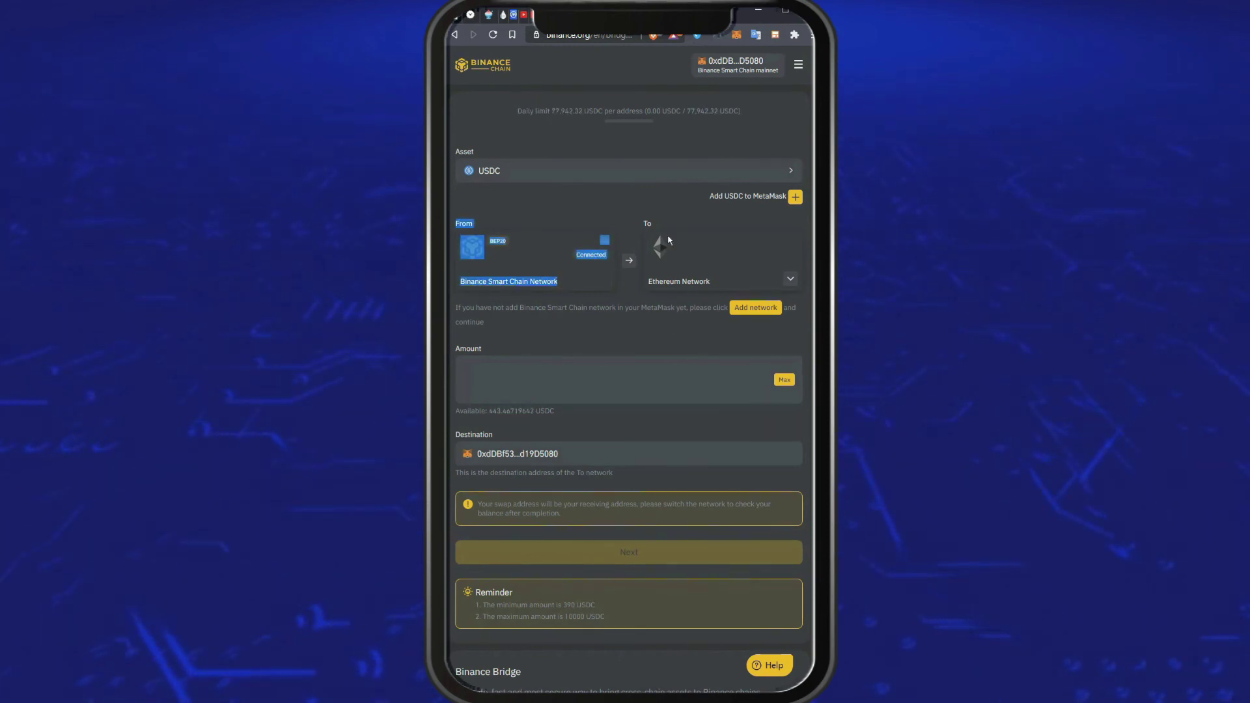
pyautogui.moveTo(646, 221); pyautogui.dragTo(693, 280)
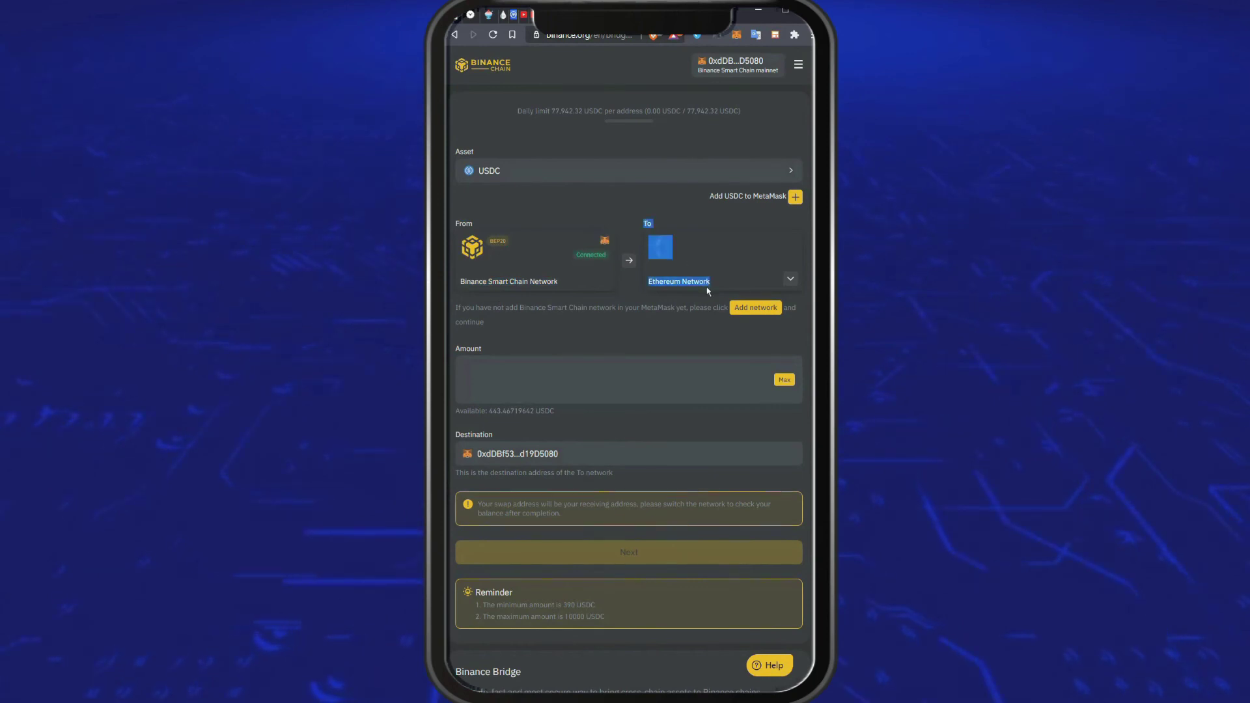
pyautogui.click(547, 321)
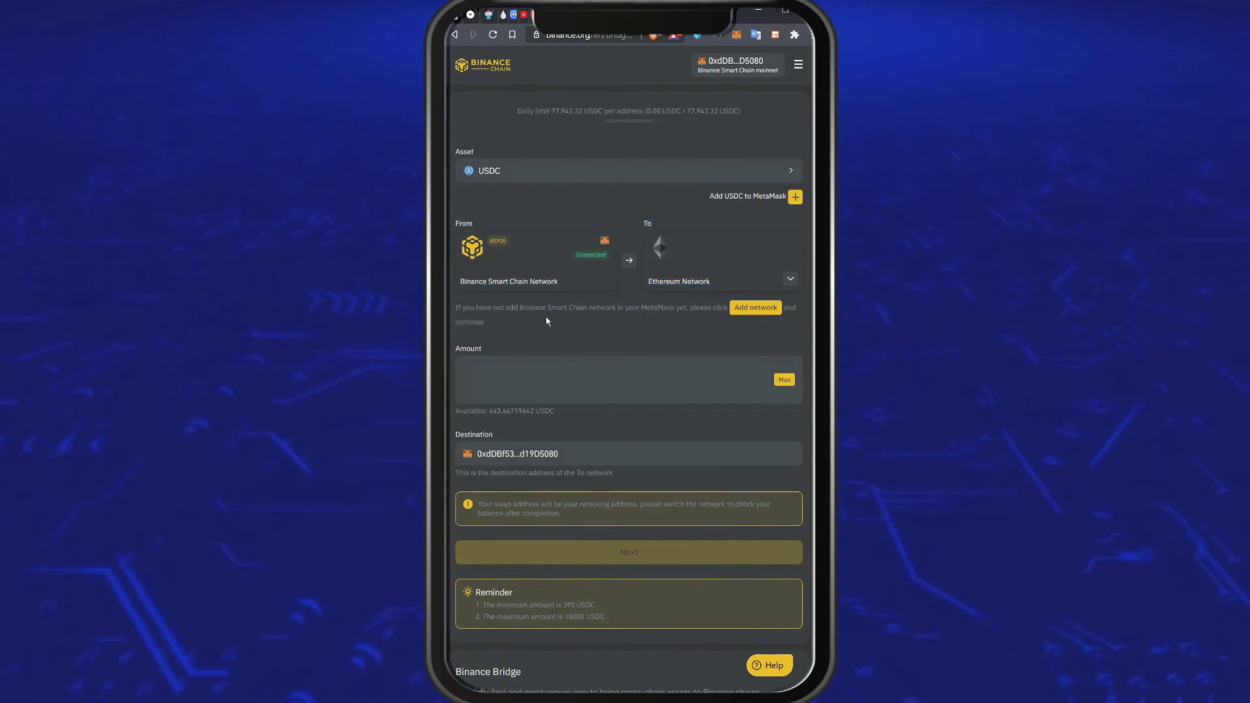
# Step: Add USDC to MetaMask and enter the maximum amount with its trailing digits removed
pyautogui.click(796, 196)
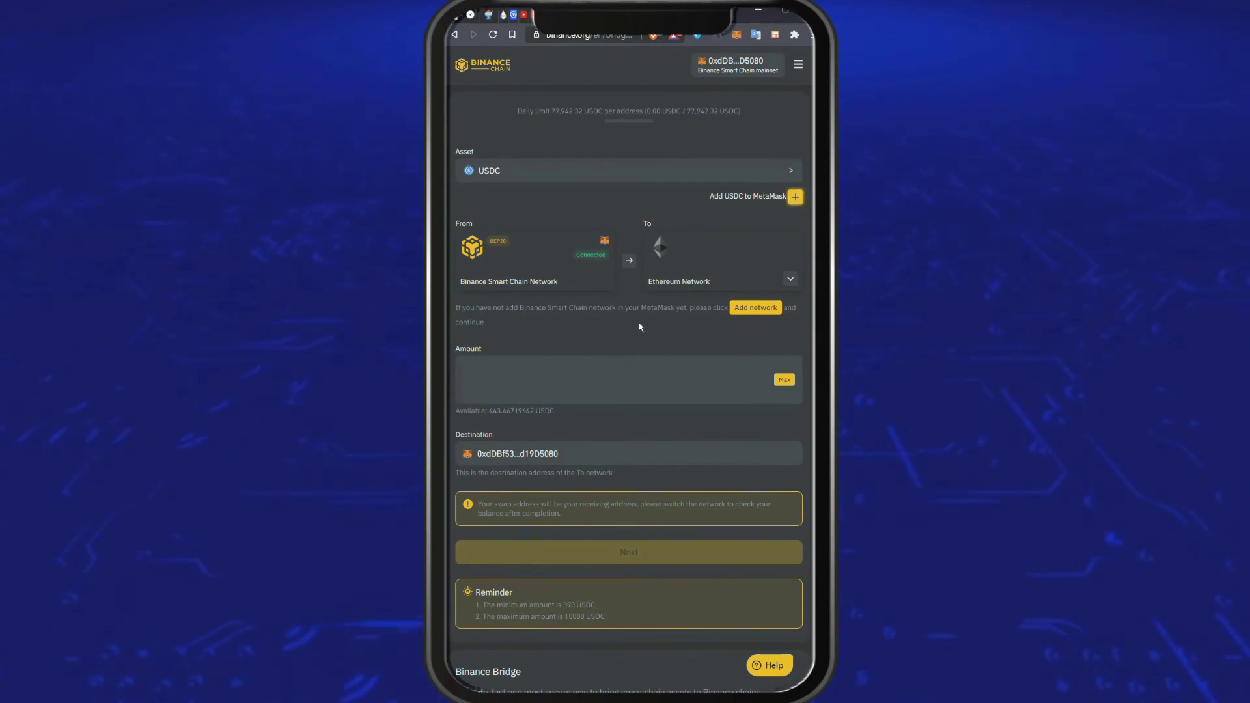
pyautogui.click(785, 383)
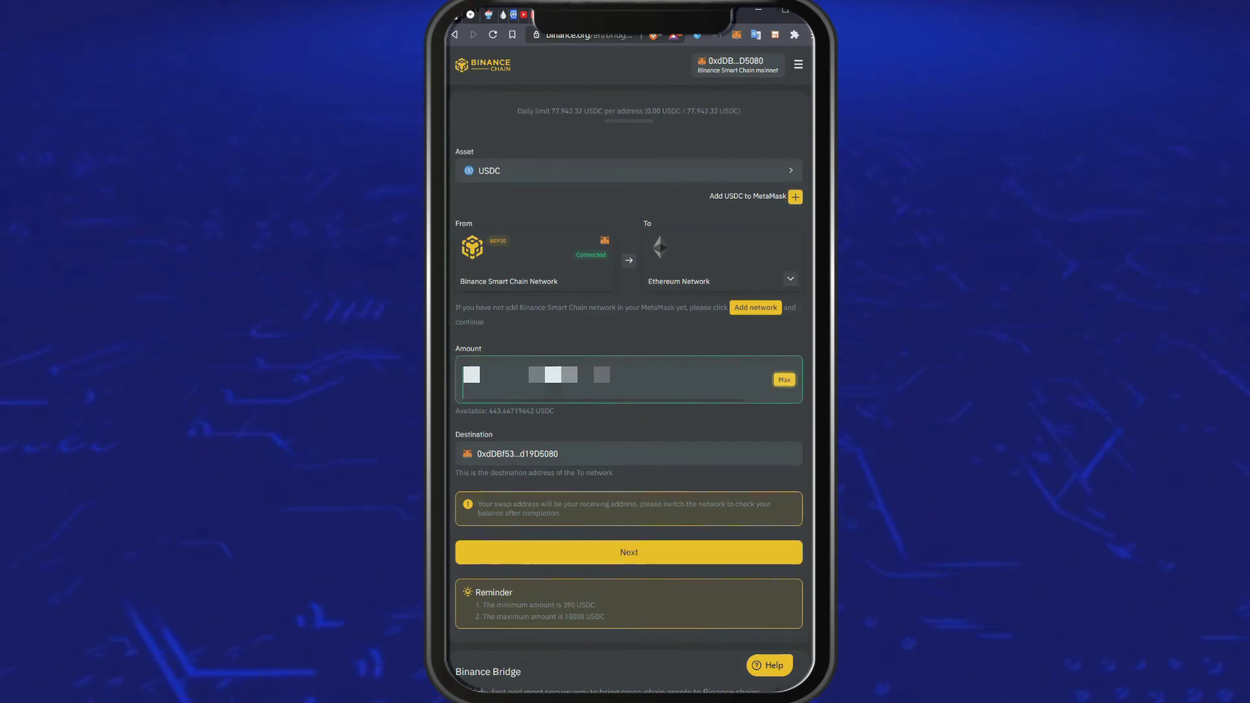
pyautogui.moveTo(529, 381); pyautogui.dragTo(610, 381)
pyautogui.press('BackSpace')
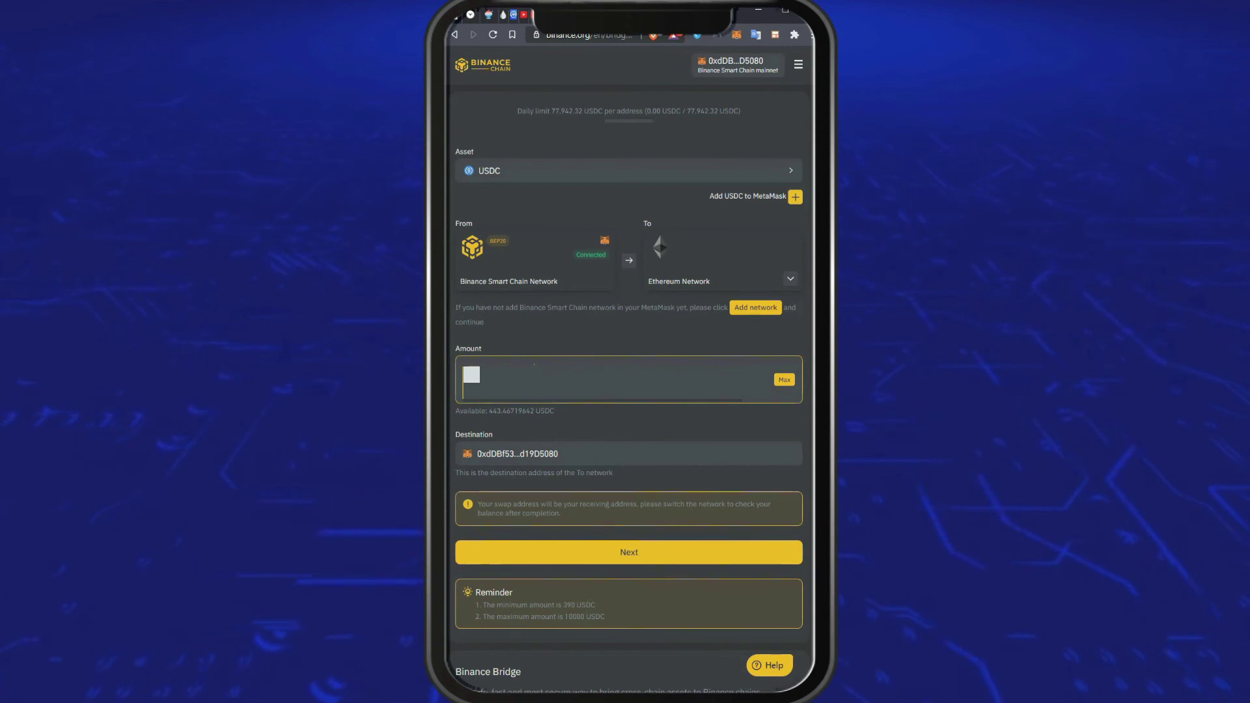
pyautogui.press('Return')
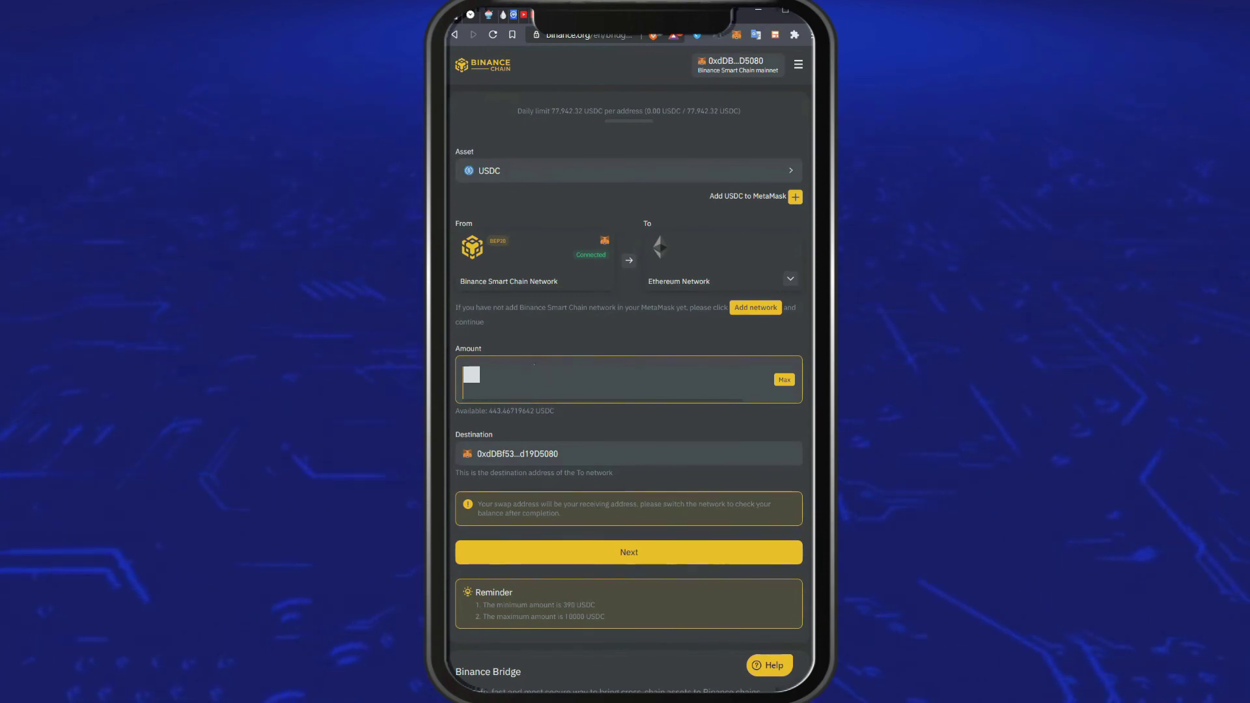
# Step: Review the entered amount and the warning about switching networks
pyautogui.moveTo(535, 380); pyautogui.dragTo(449, 379)
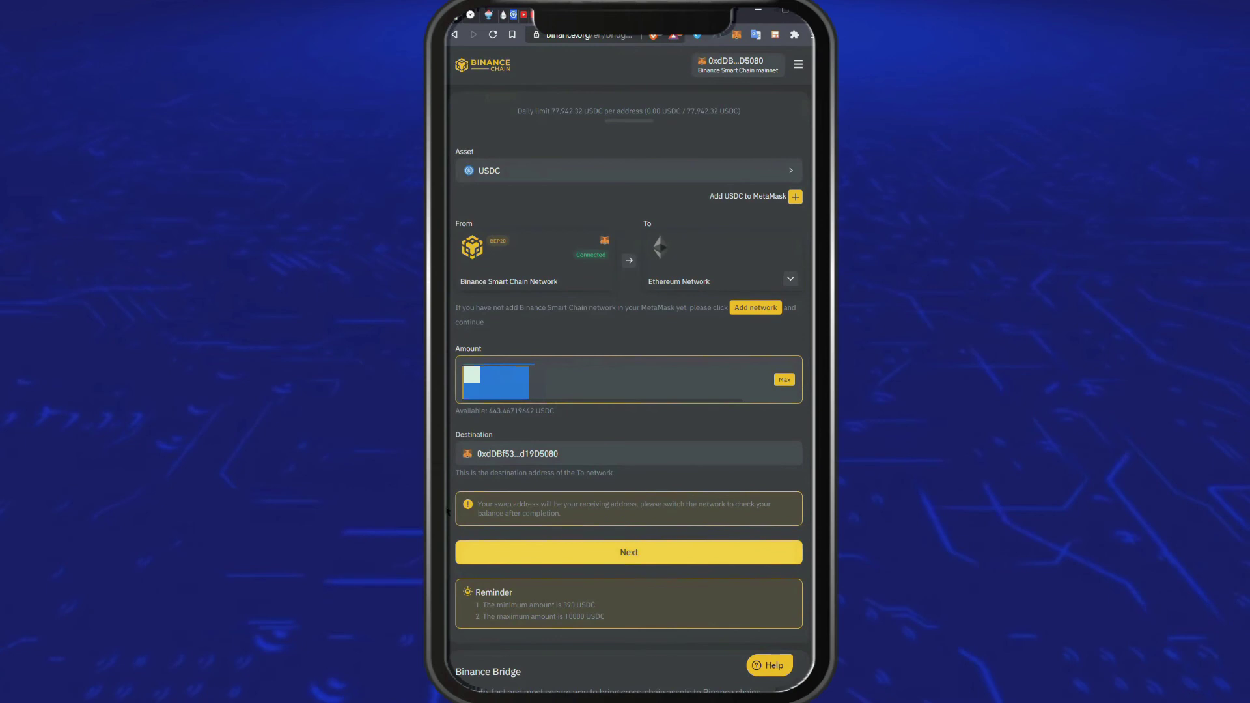
pyautogui.click(488, 503)
pyautogui.moveTo(487, 503); pyautogui.dragTo(564, 515)
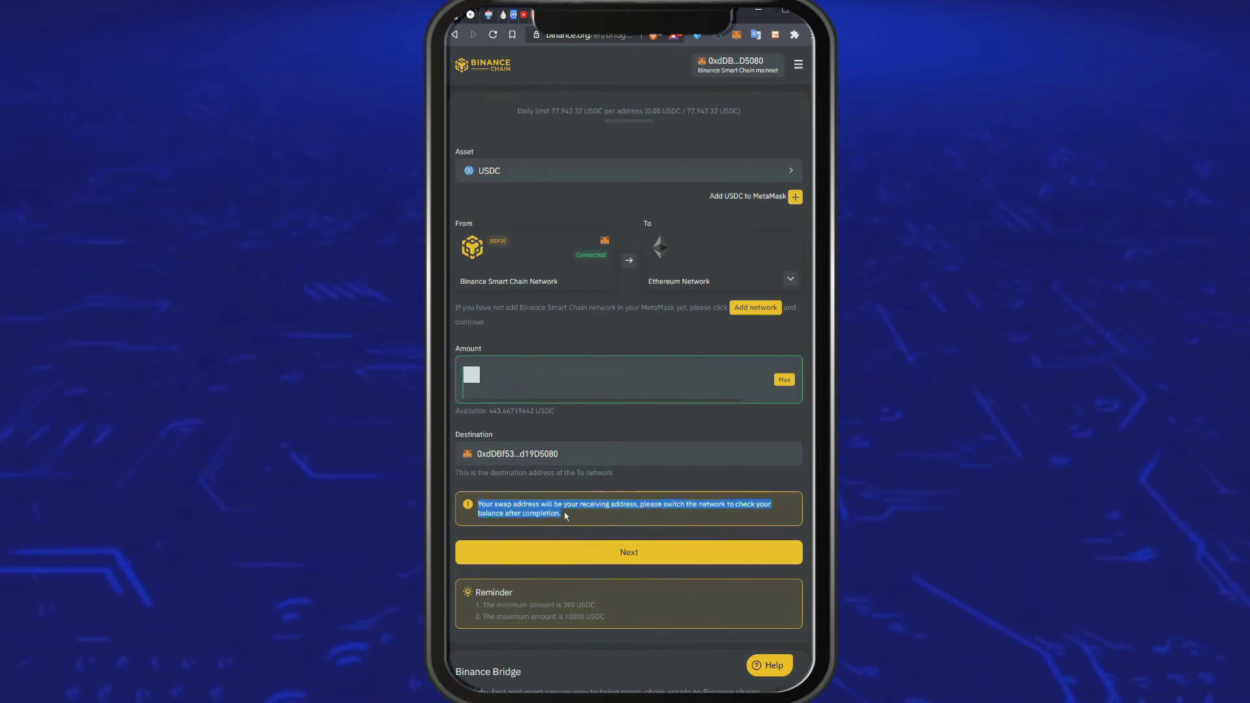
# Step: Open MetaMask's Networks list and browse it for Ethereum Mainnet
pyautogui.click(736, 34)
pyautogui.click(634, 64)
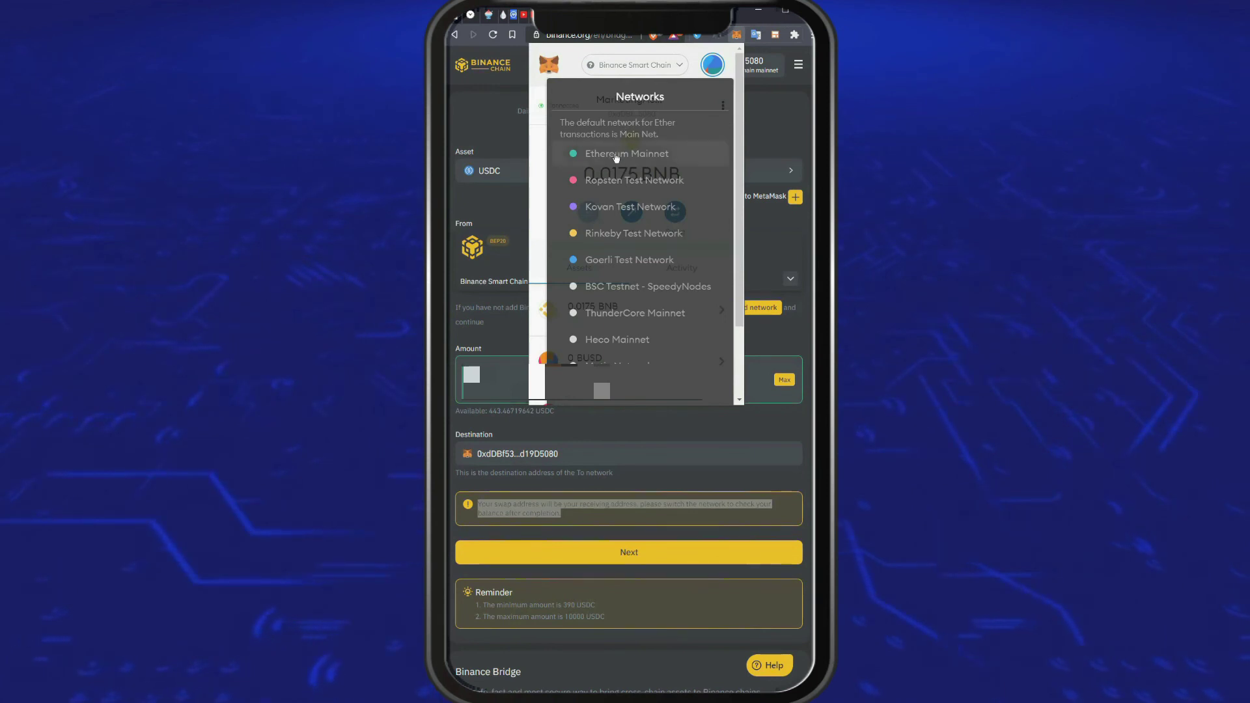
pyautogui.scroll(-2, 650, 268)
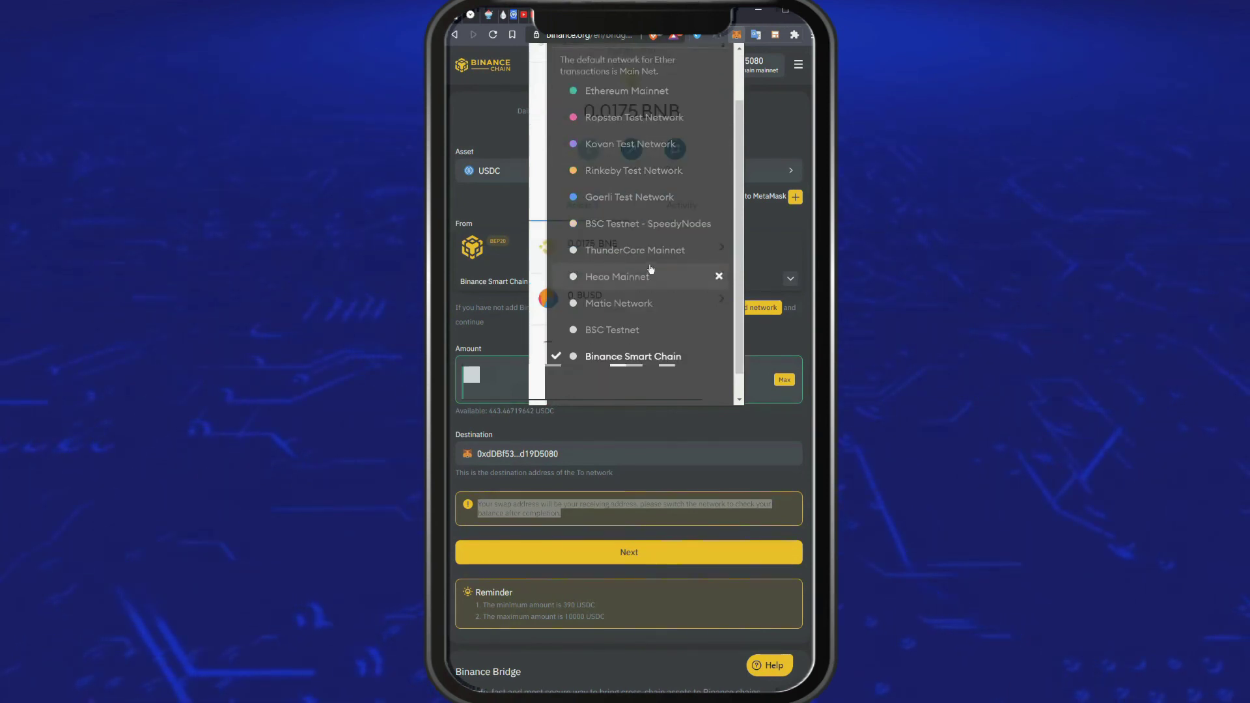
pyautogui.scroll(-1, 628, 280)
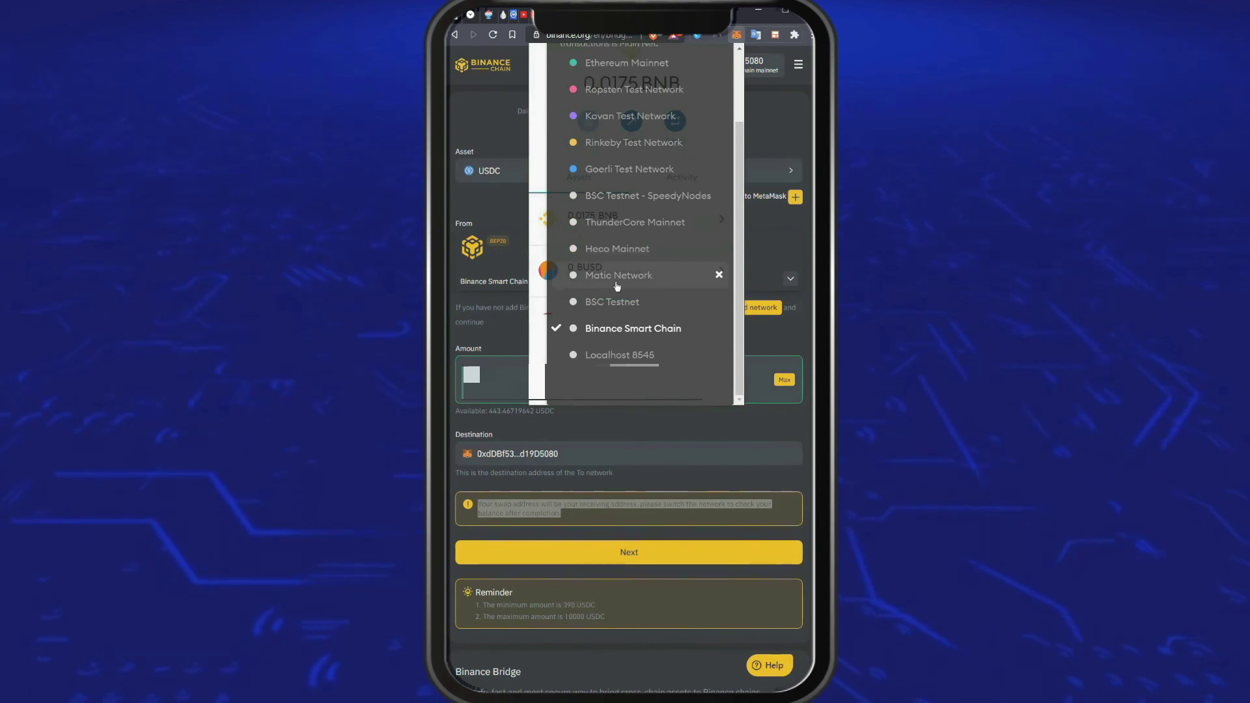
pyautogui.scroll(2, 616, 286)
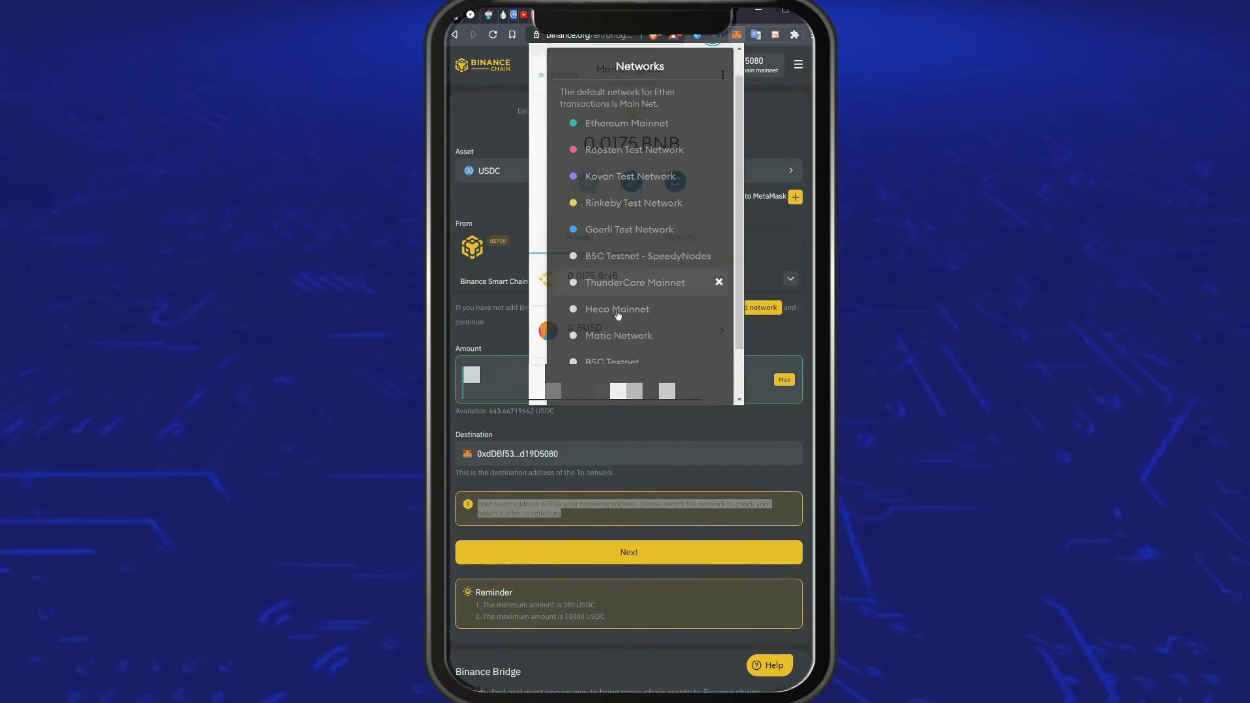
# Step: Switch MetaMask to Ethereum Mainnet and add USDC there, which shows a 0 balance
pyautogui.click(609, 127)
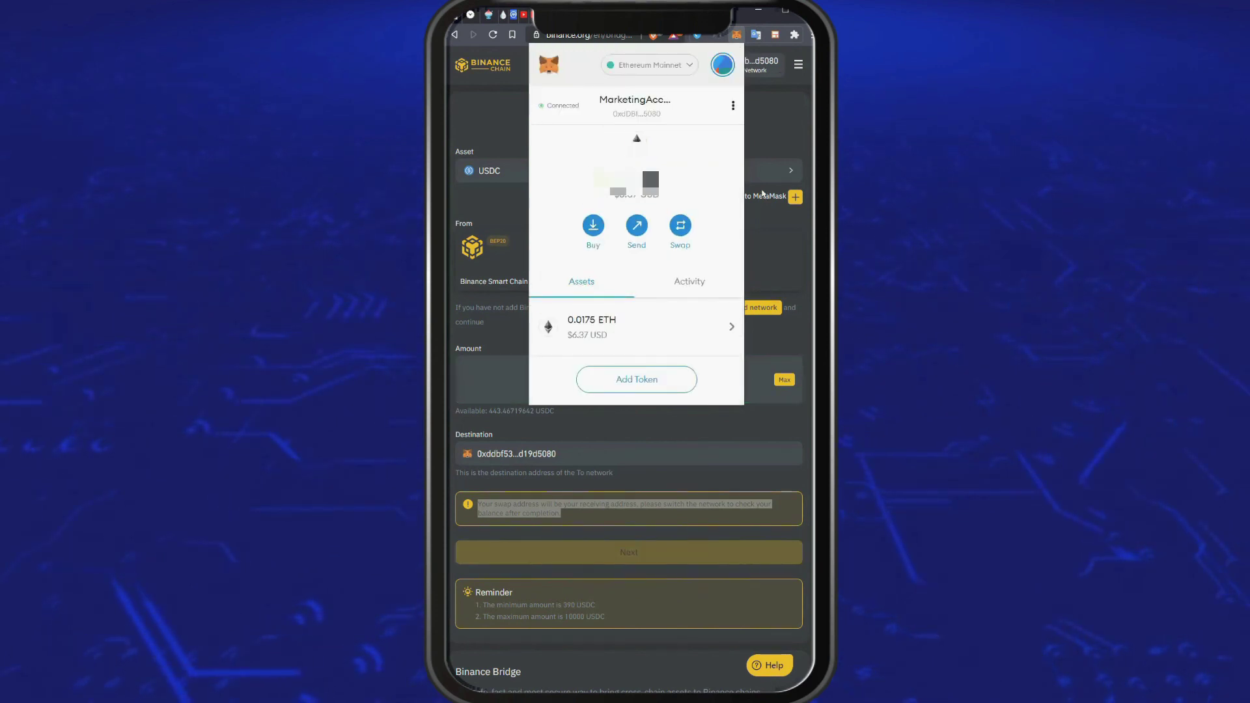
pyautogui.click(762, 281)
pyautogui.doubleClick(504, 410)
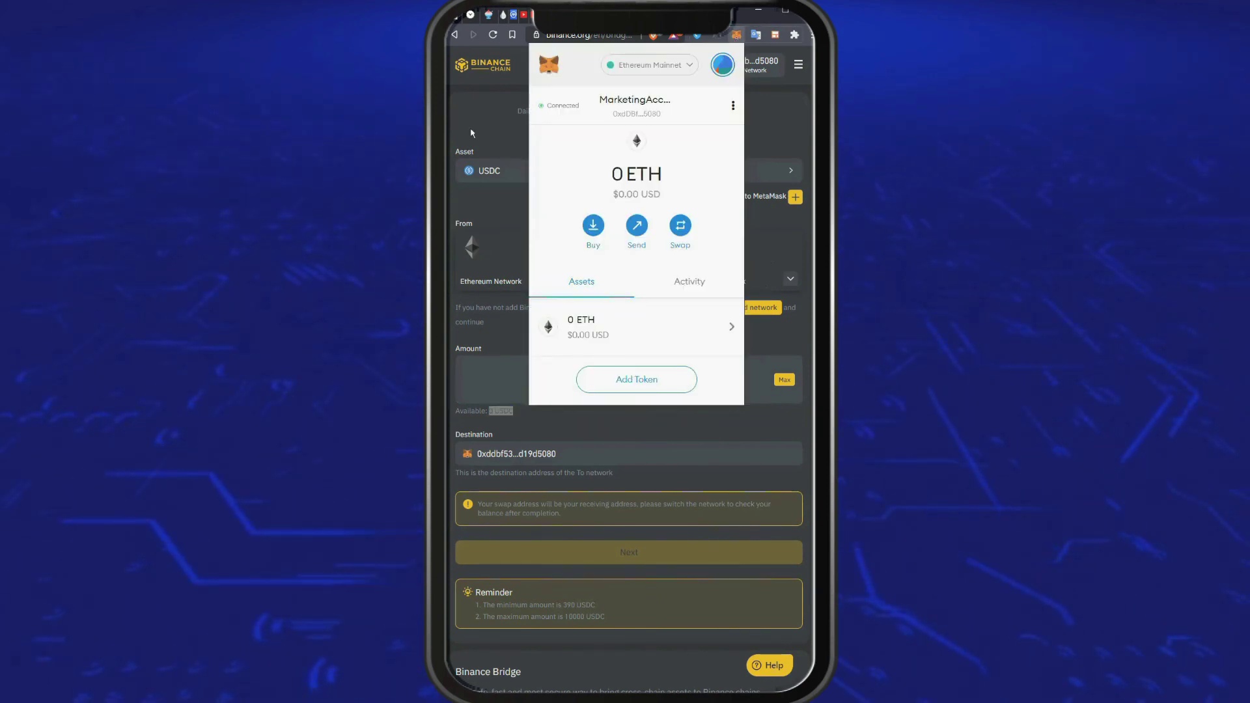
pyautogui.click(795, 201)
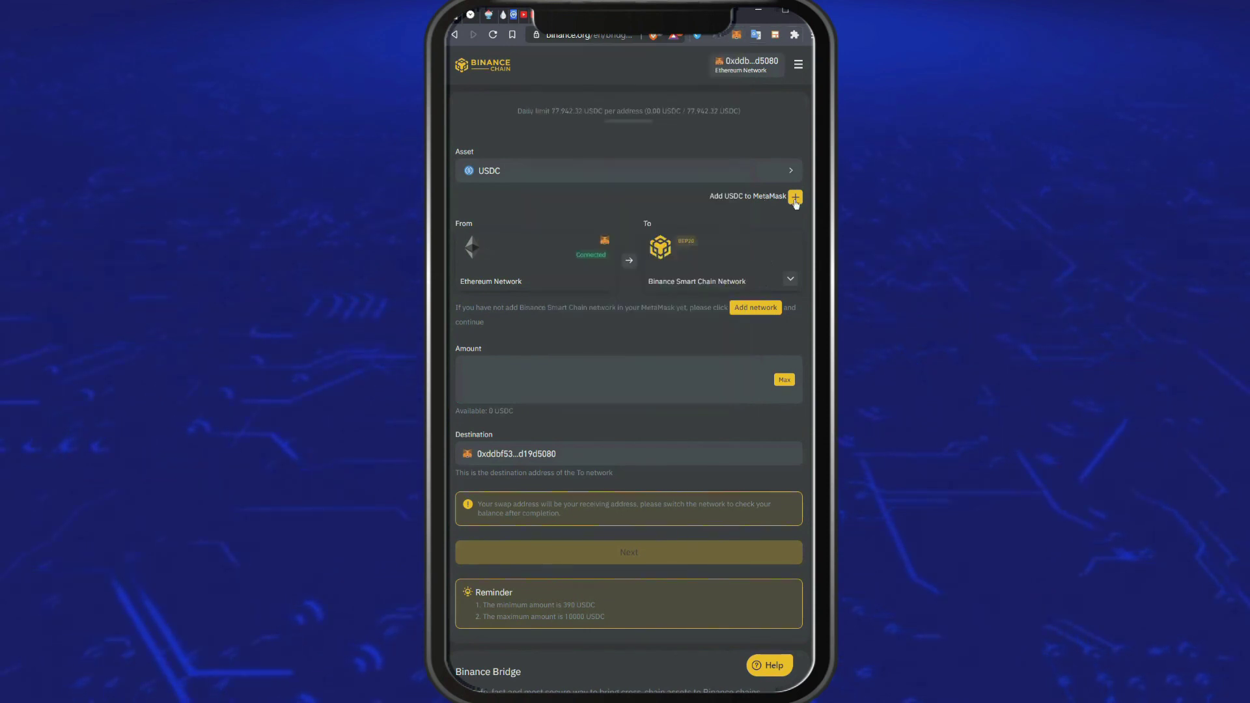
# Step: Switch MetaMask back to Binance Smart Chain so the bridge routes USDC to Ethereum again
pyautogui.click(736, 35)
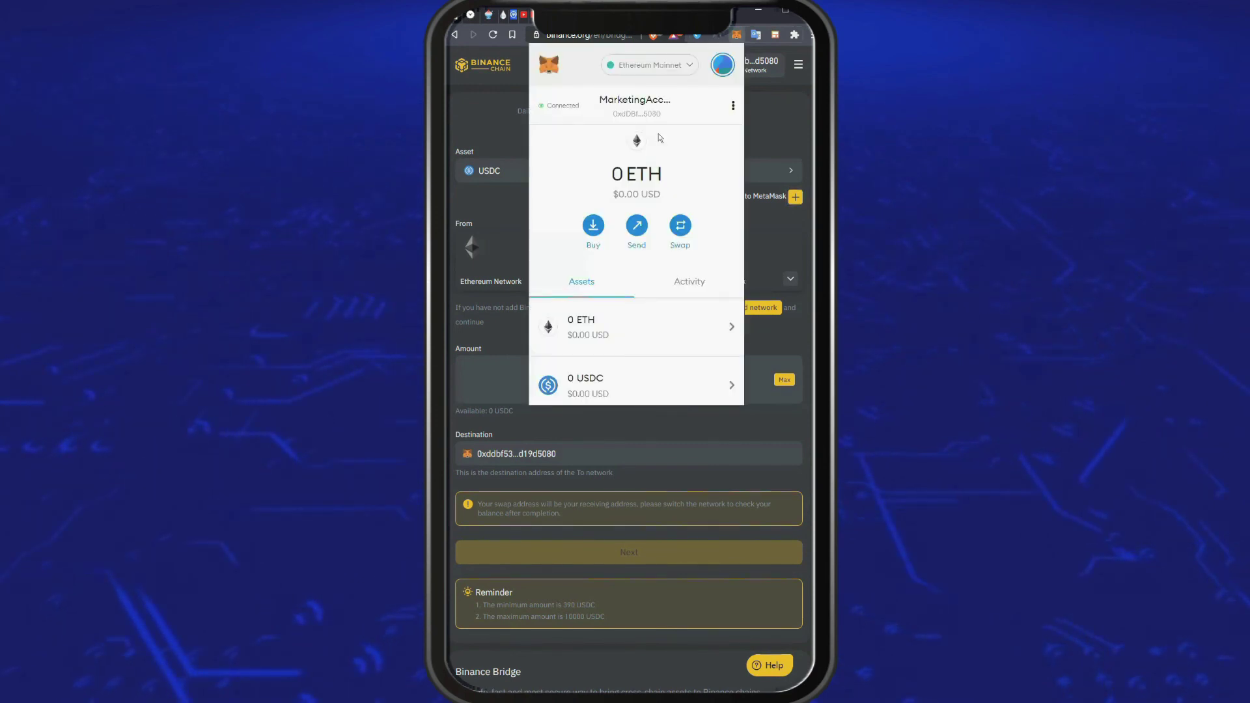
pyautogui.click(650, 65)
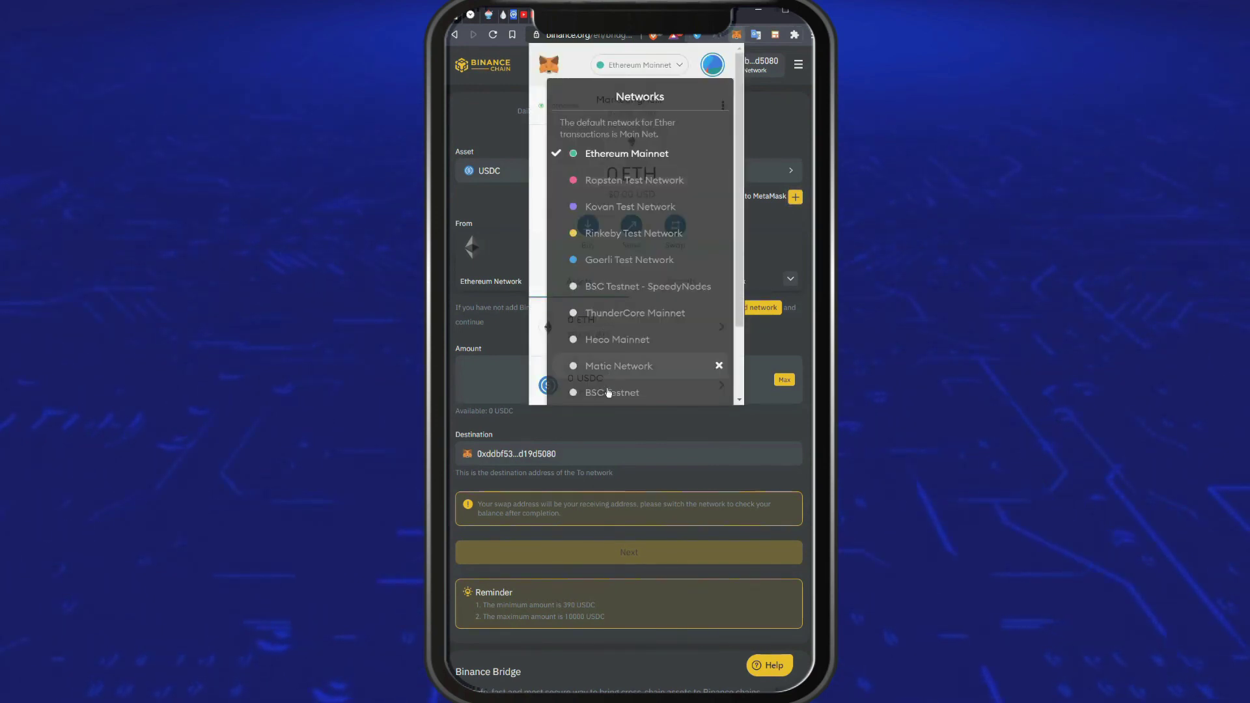
pyautogui.scroll(-2, 606, 371)
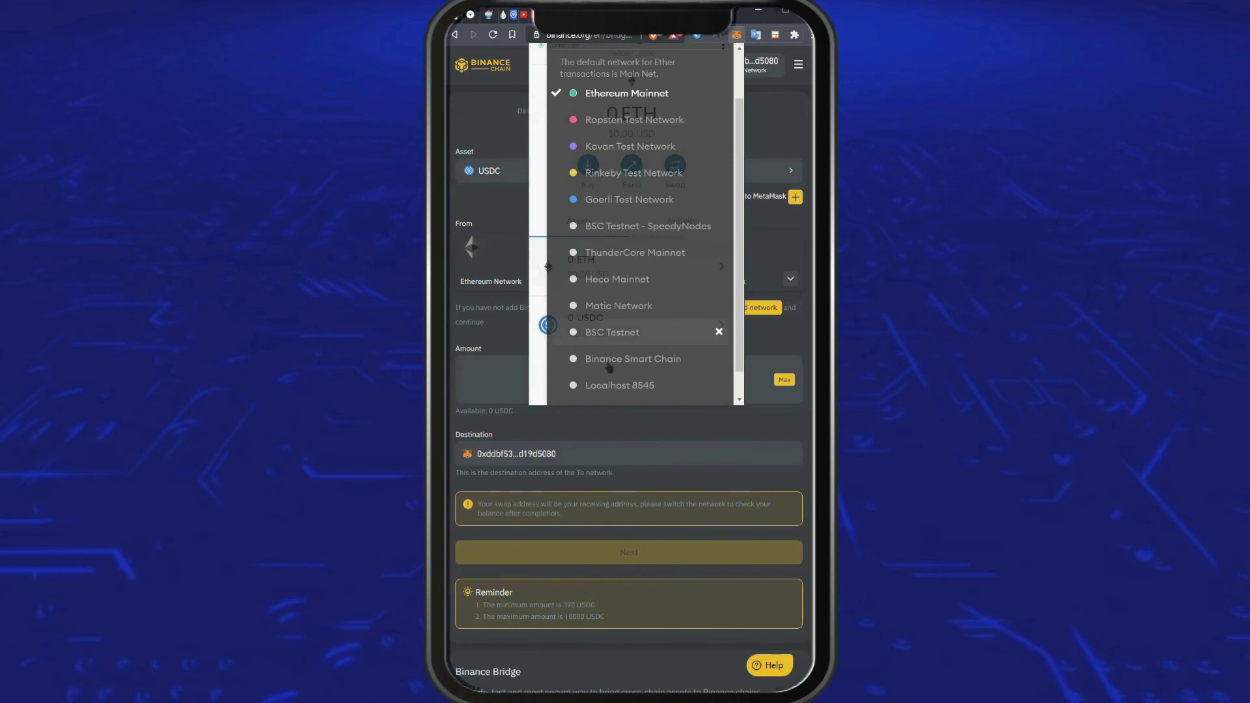
pyautogui.click(605, 363)
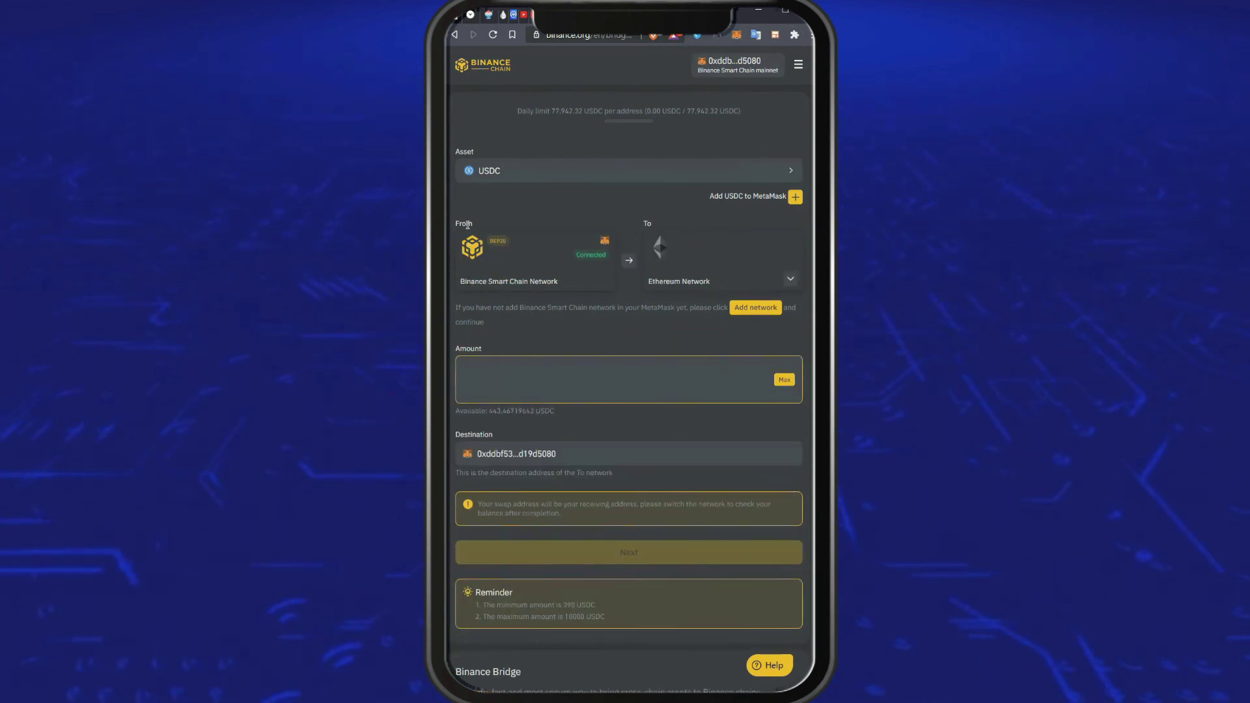
pyautogui.click(541, 292)
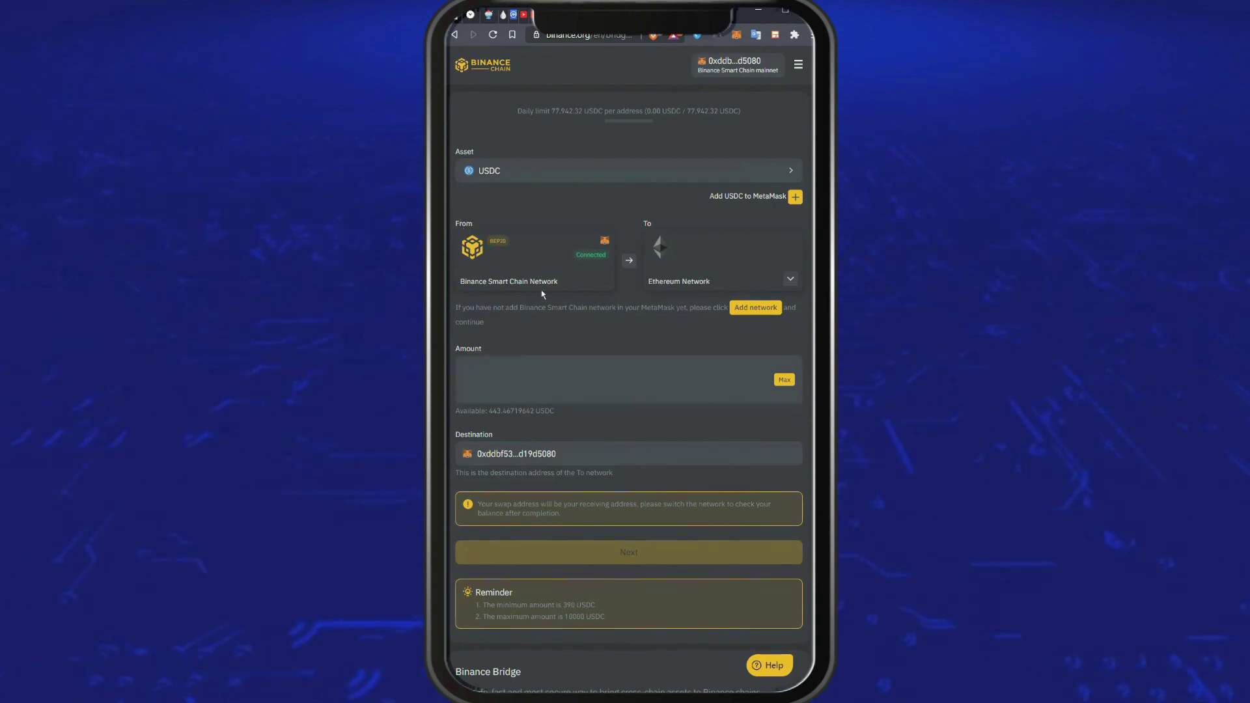
pyautogui.moveTo(553, 298); pyautogui.dragTo(567, 308)
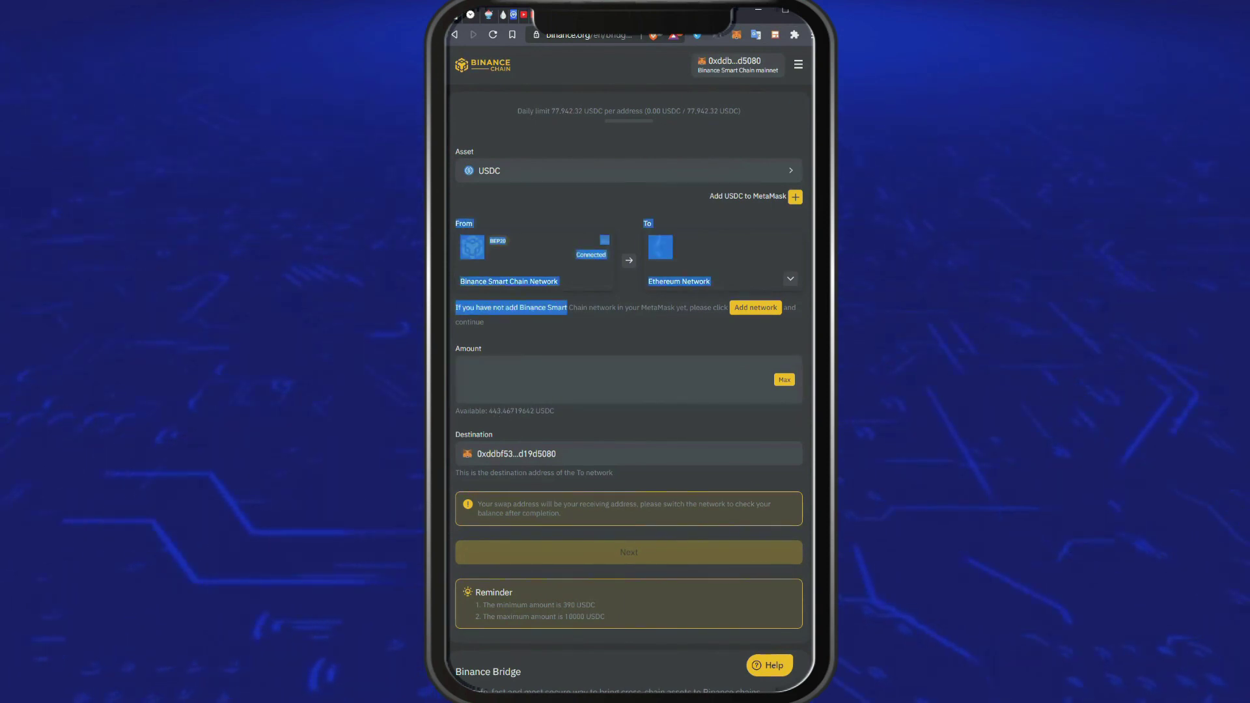
# Step: Paste the bridge amount and confirm the USDC transfer to Ethereum with the 10.00 USDC fee
pyautogui.click(505, 393)
pyautogui.hotkey('ctrl', 'v')
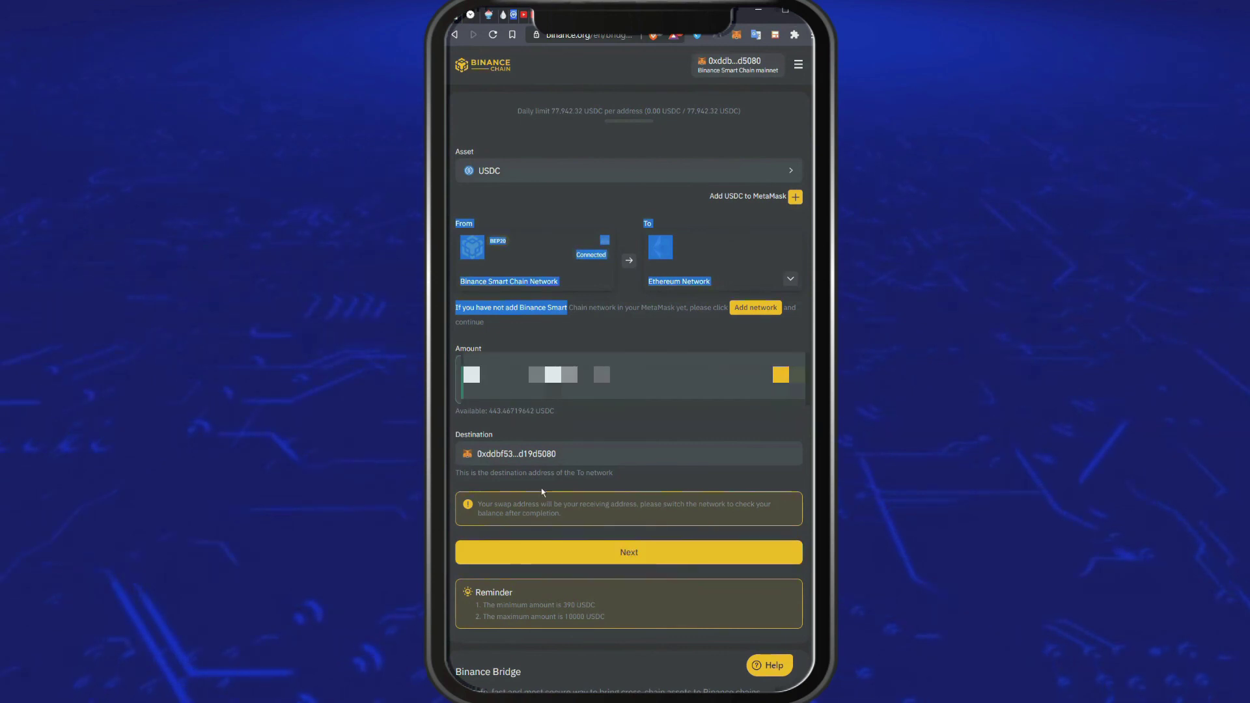
pyautogui.click(631, 553)
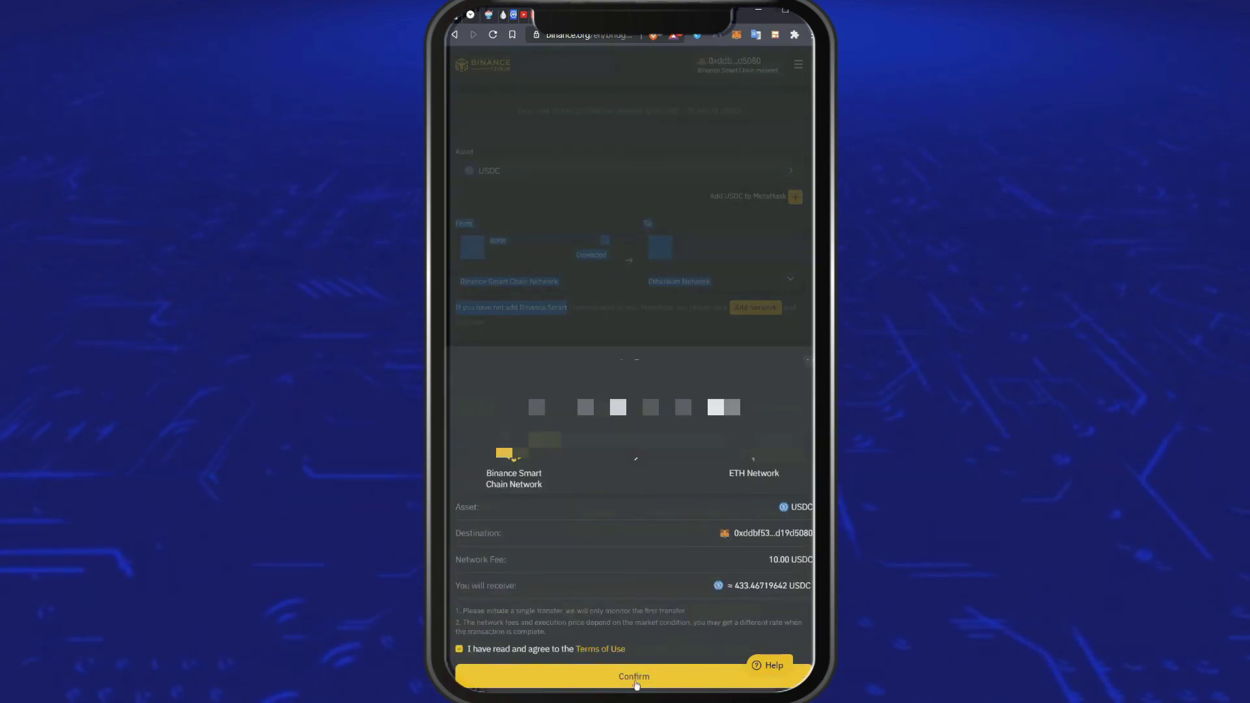
pyautogui.click(633, 678)
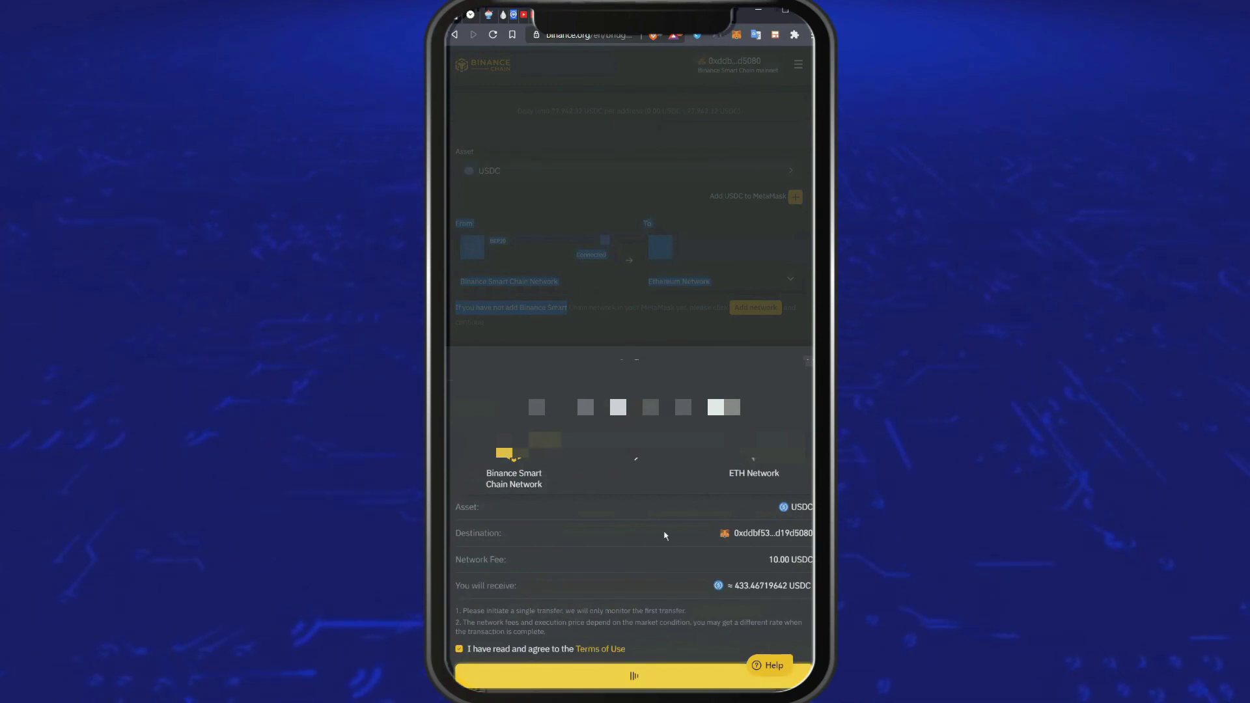